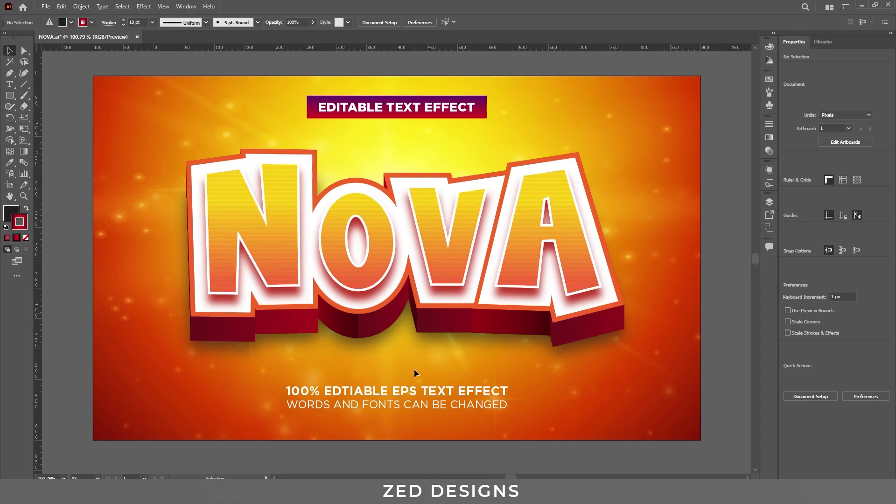
# Step: Delete the existing NOVA lettering and show the document's Layers panel
pyautogui.click(405, 287)
pyautogui.press('Delete')
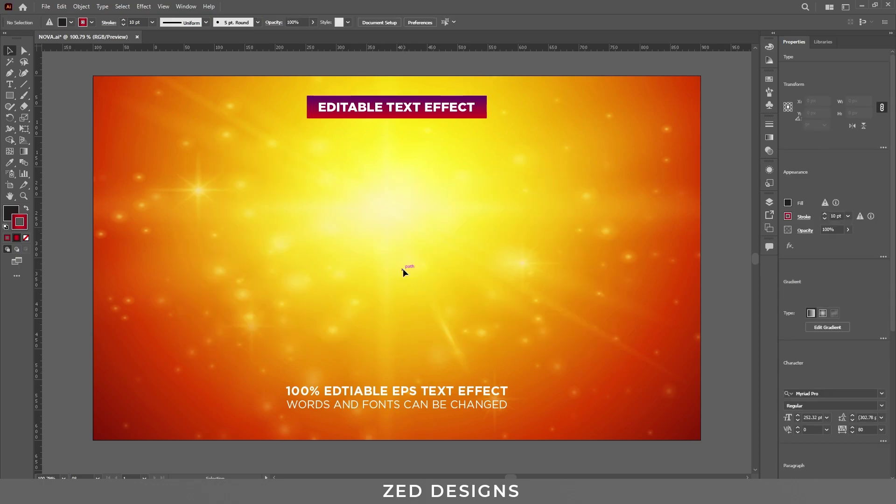
pyautogui.click(772, 202)
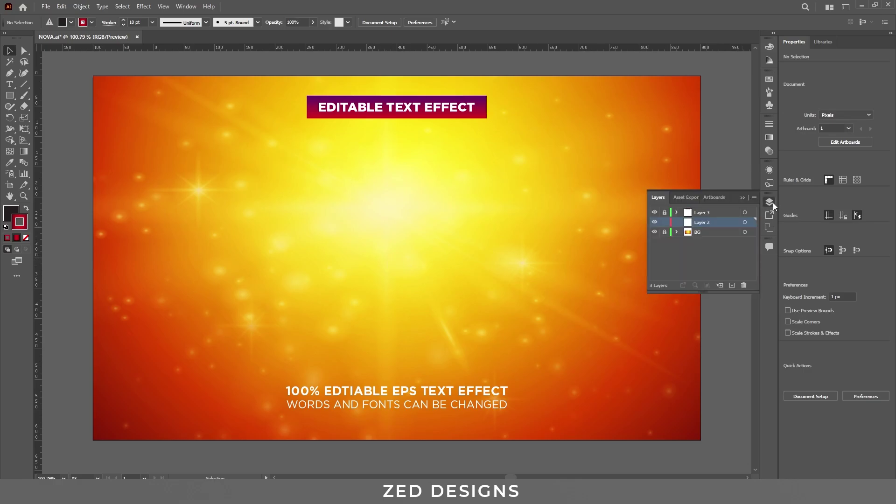
# Step: Type the word NOVA near the centre of the canvas
pyautogui.press('t')
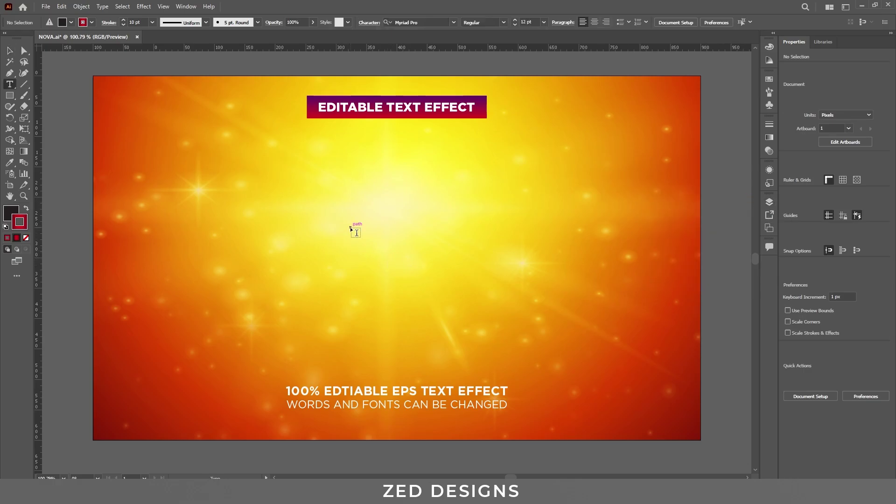
pyautogui.click(353, 230)
pyautogui.write('NOVA')
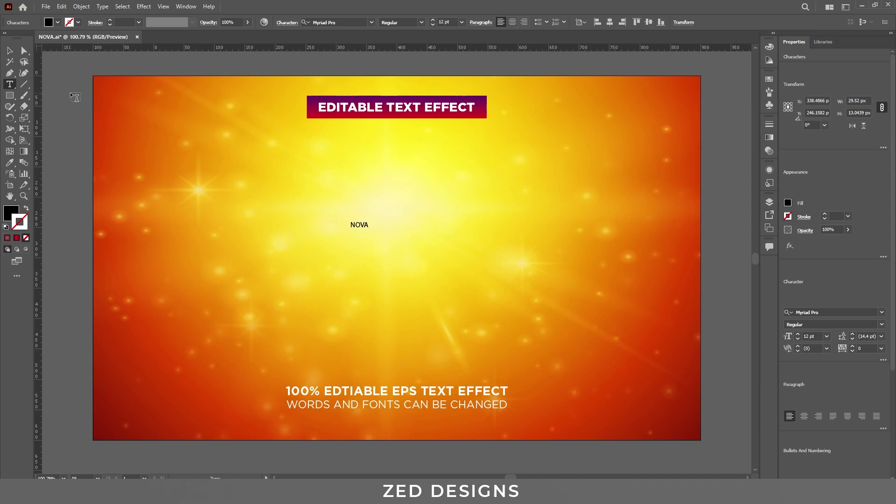
pyautogui.click(9, 51)
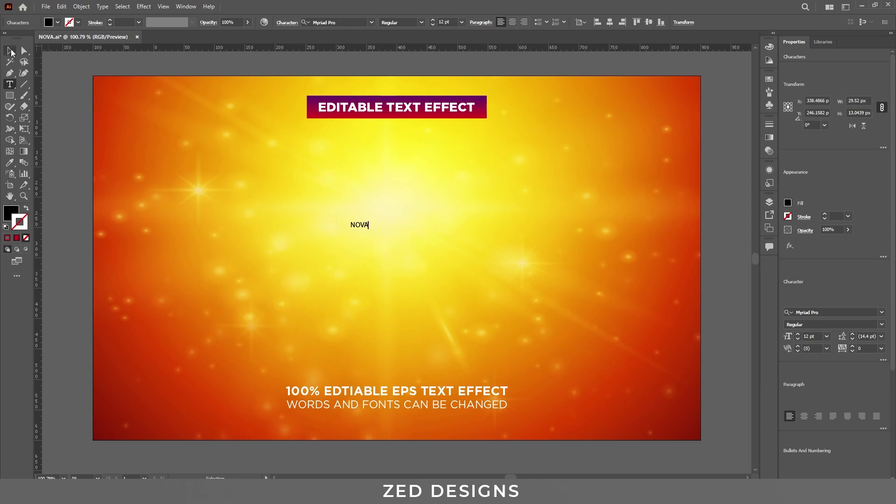
# Step: Set NOVA's font to Baby Monsta at 252 pt
pyautogui.click(345, 23)
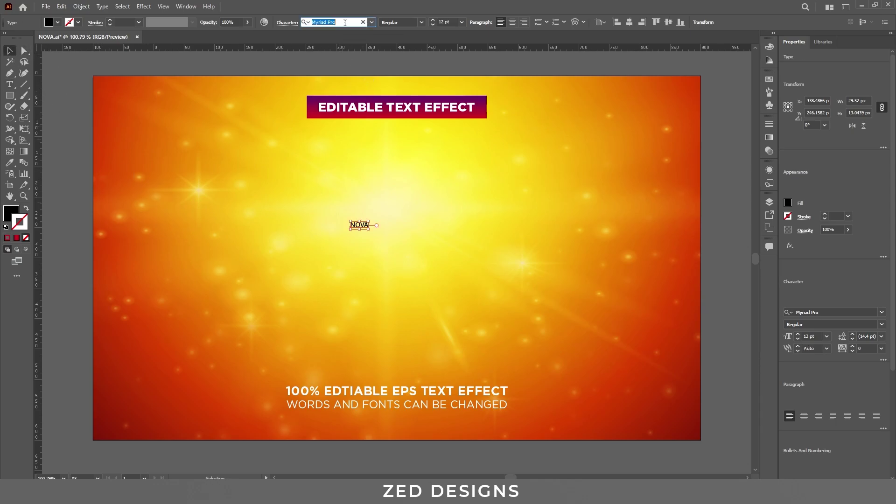
pyautogui.write('BAB')
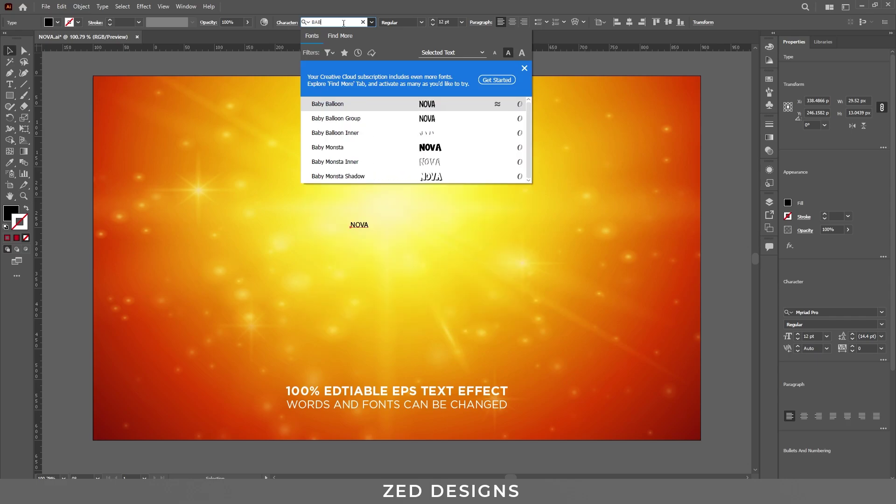
pyautogui.click(371, 147)
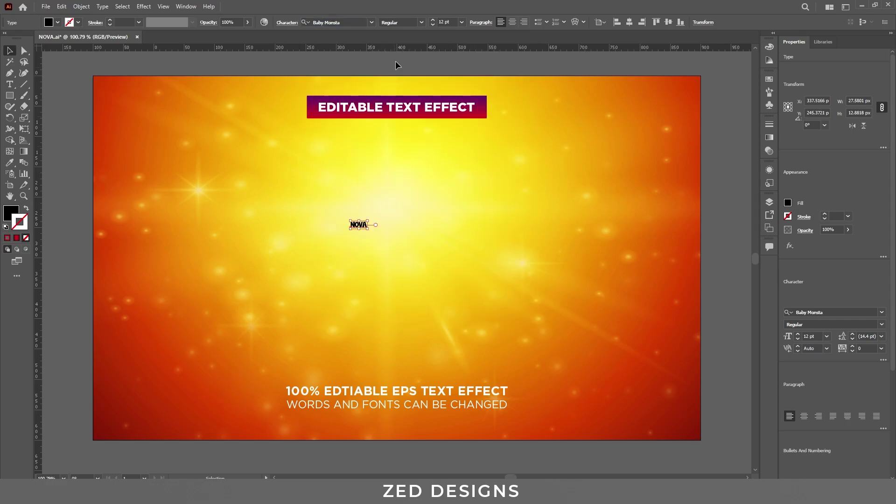
pyautogui.click(441, 23)
pyautogui.write('2')
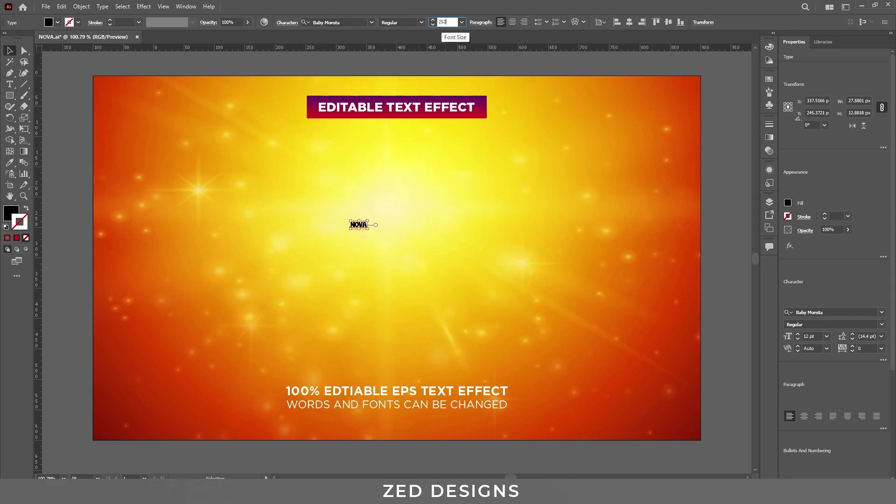
pyautogui.write('52')
pyautogui.press('Return')
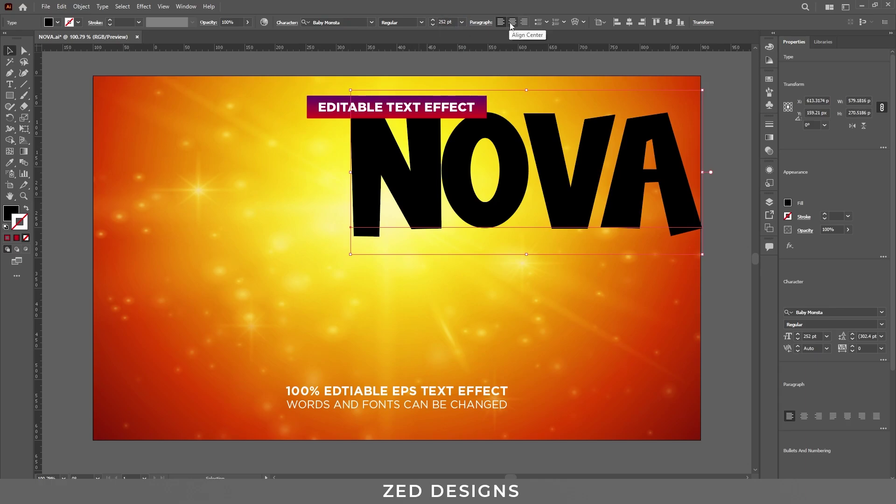
# Step: Centre NOVA on the artboard and retype its o and v in lowercase
pyautogui.click(512, 22)
pyautogui.click(629, 23)
pyautogui.click(668, 22)
pyautogui.press('t')
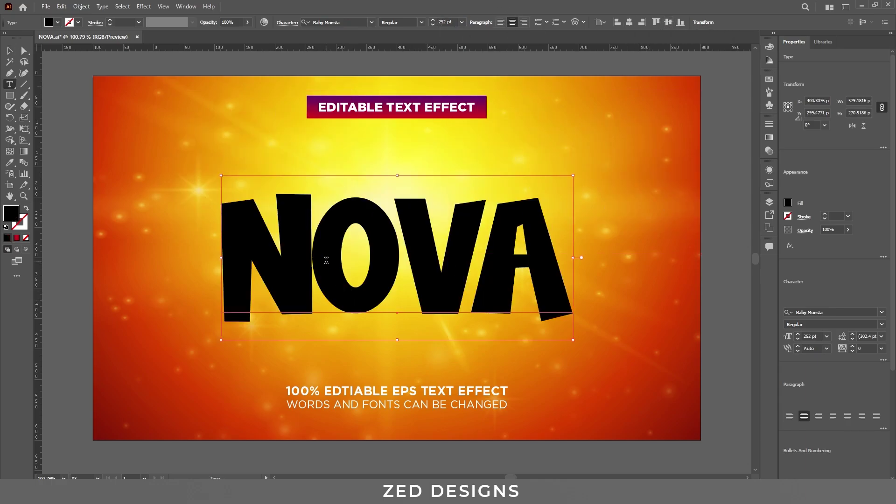
pyautogui.moveTo(327, 260); pyautogui.dragTo(458, 260)
pyautogui.write('ovs')
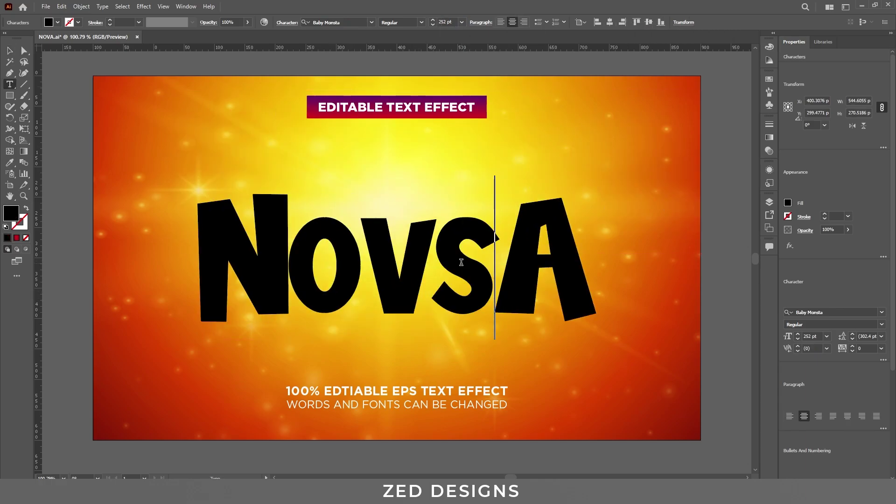
pyautogui.press('BackSpace')
pyautogui.press('Escape')
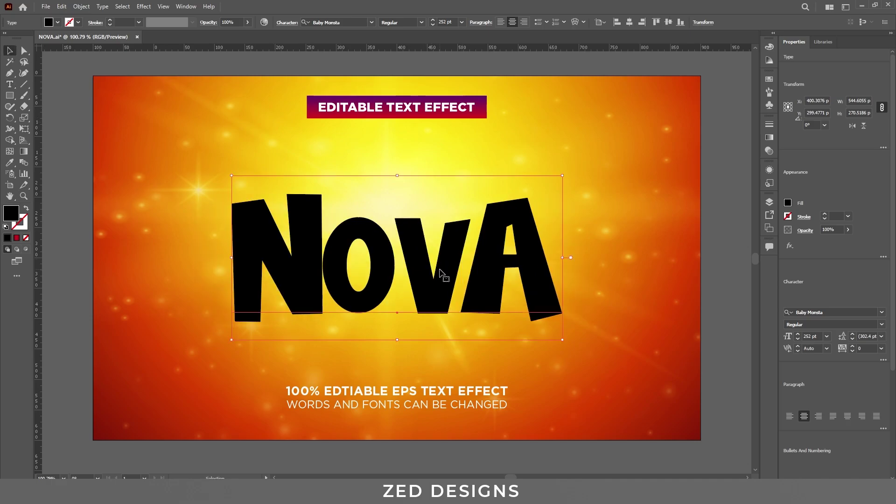
# Step: Replace NOVA's fill with a White, Black gradient angled at 90°
pyautogui.click(770, 171)
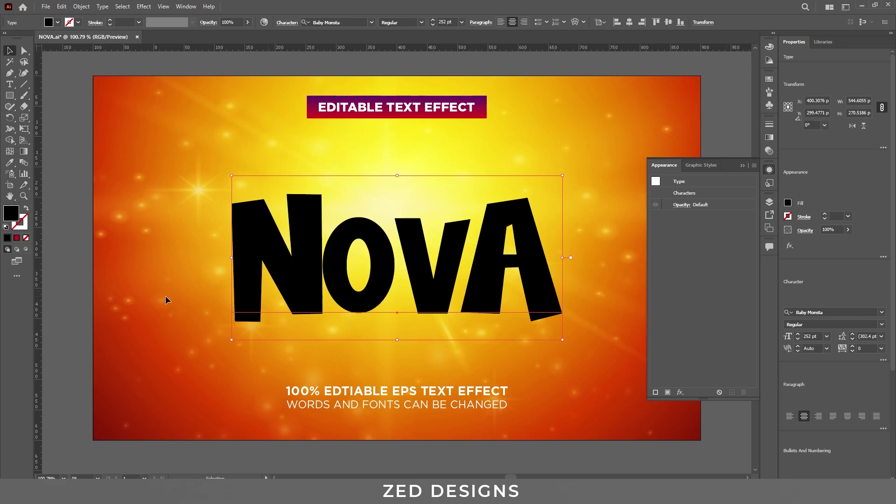
pyautogui.click(26, 239)
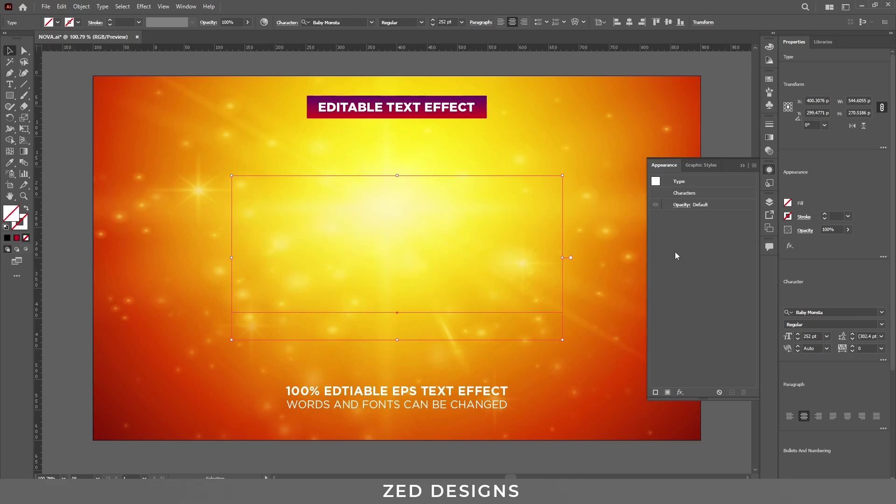
pyautogui.click(668, 392)
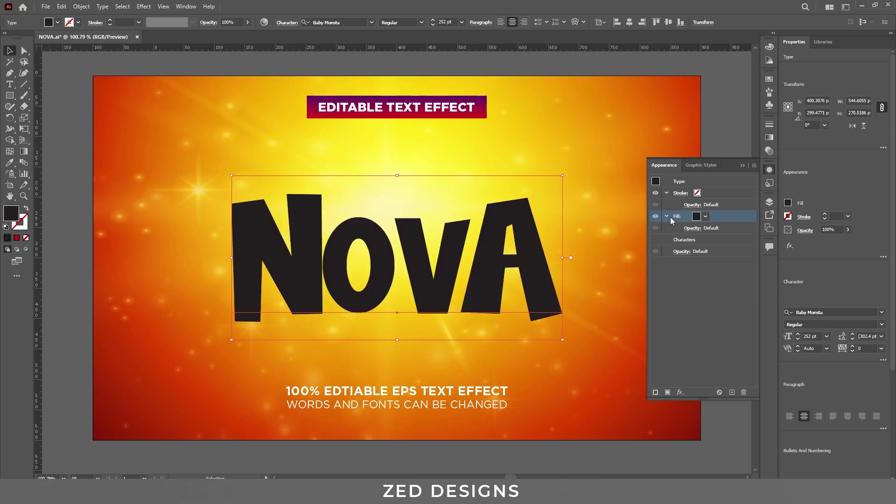
pyautogui.click(771, 140)
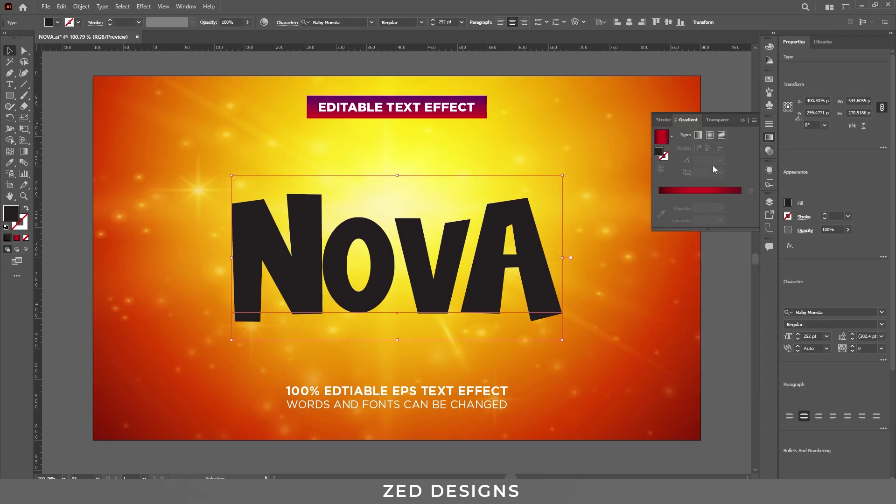
pyautogui.click(672, 137)
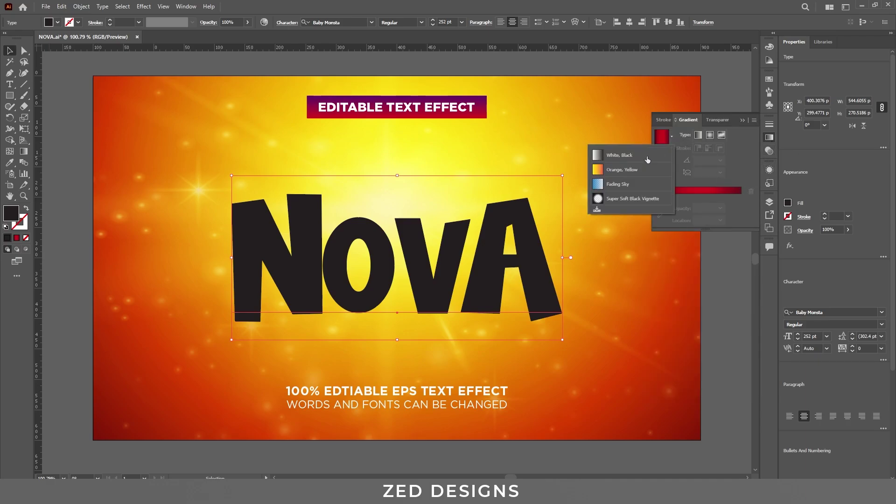
pyautogui.click(647, 156)
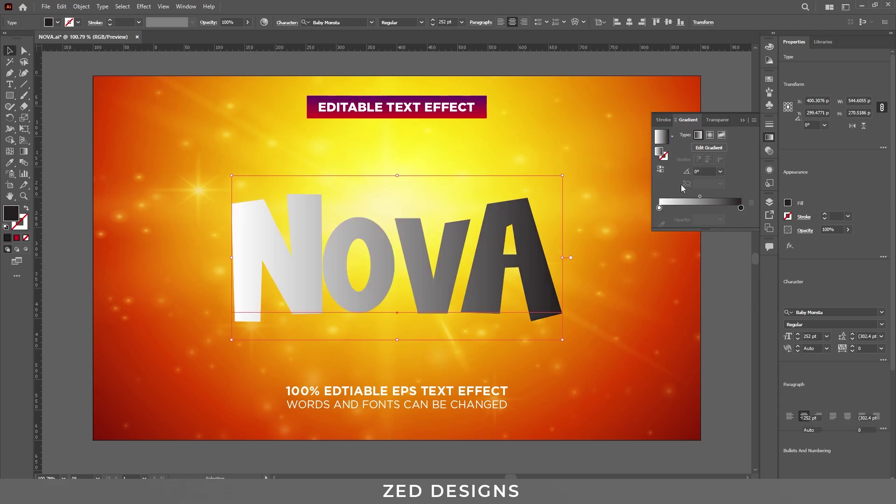
pyautogui.click(722, 172)
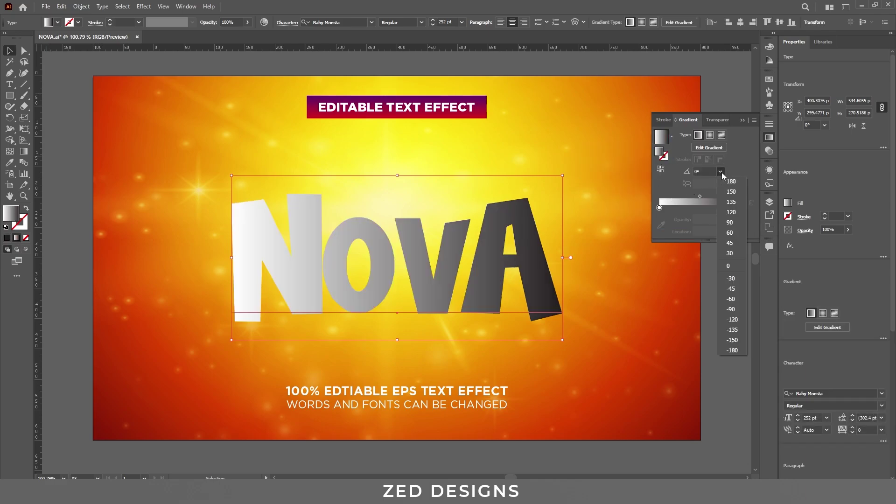
pyautogui.click(730, 223)
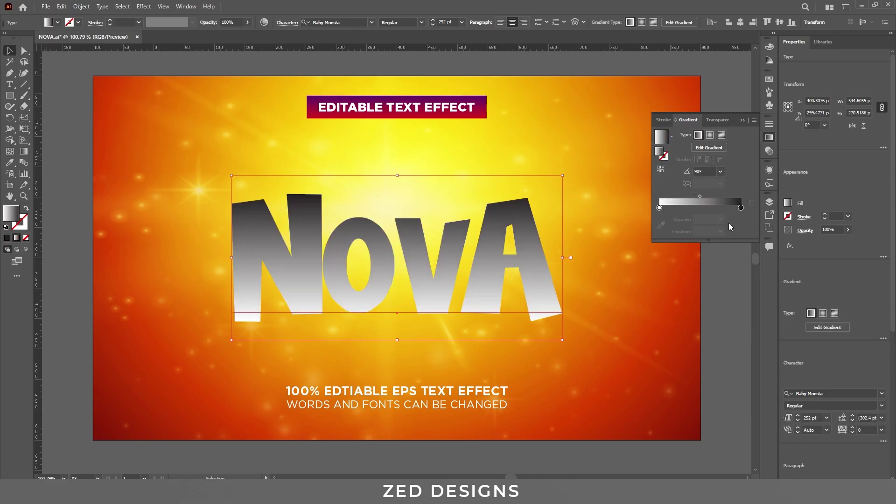
# Step: Set the left gradient stop to 11% location with colour f26837
pyautogui.click(660, 207)
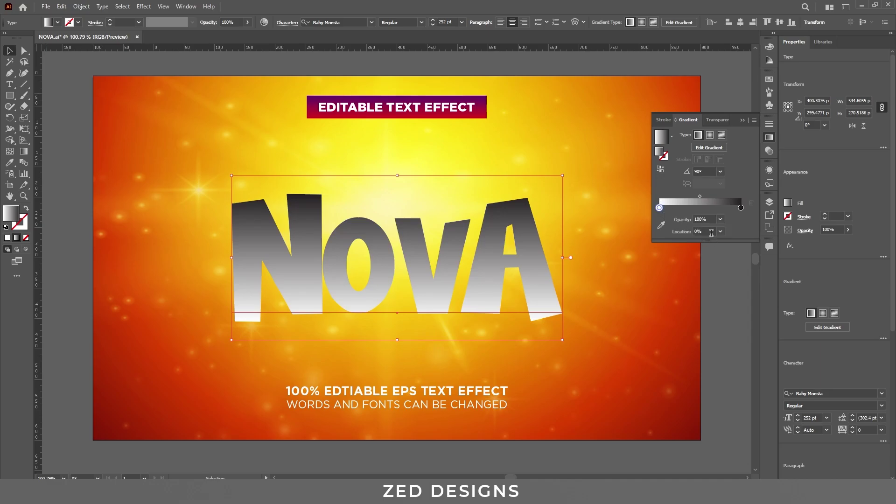
pyautogui.click(678, 233)
pyautogui.write('11')
pyautogui.press('Tab')
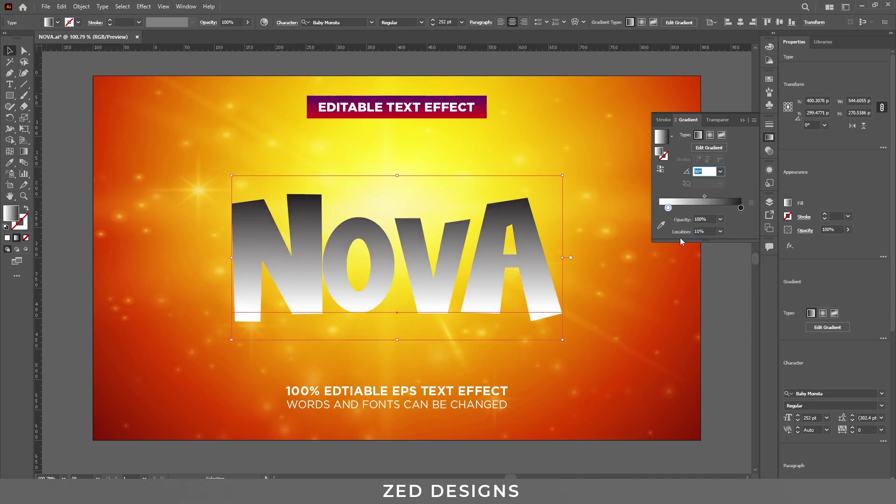
pyautogui.doubleClick(668, 208)
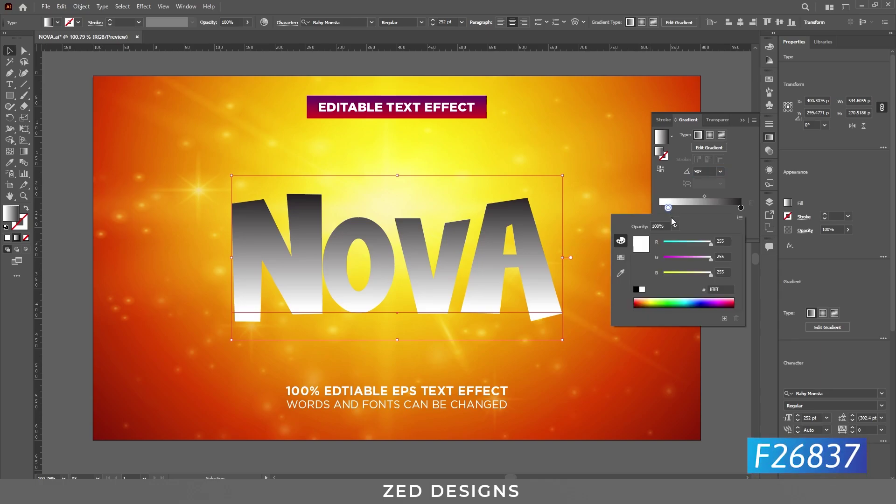
pyautogui.click(715, 289)
pyautogui.write('f26837')
pyautogui.press('Return')
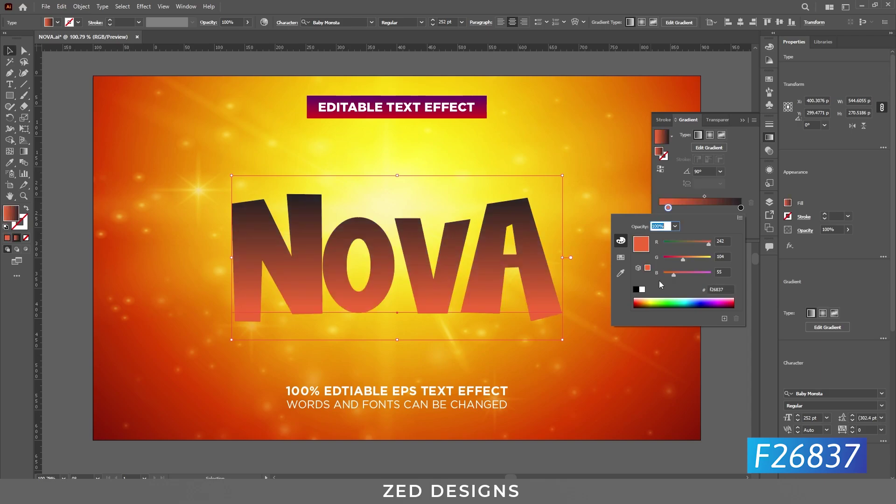
# Step: Set the right gradient stop to 71% location with colour f86c18
pyautogui.click(742, 208)
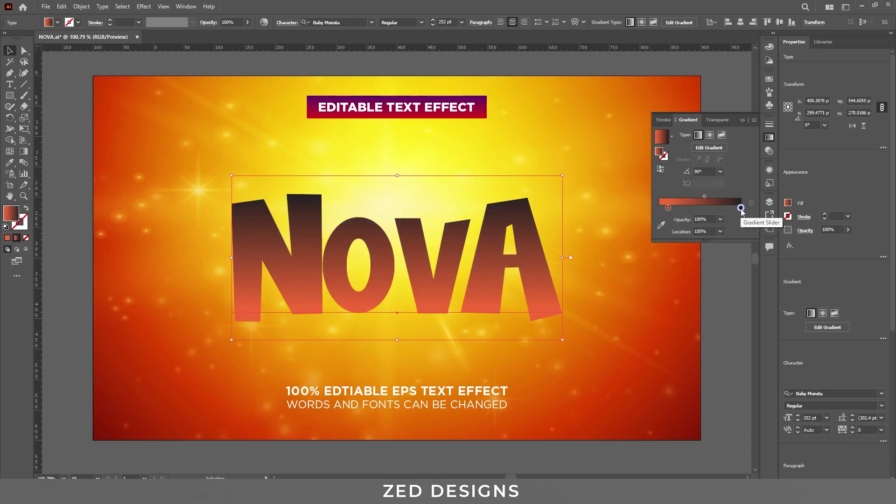
pyautogui.doubleClick(705, 230)
pyautogui.write('71')
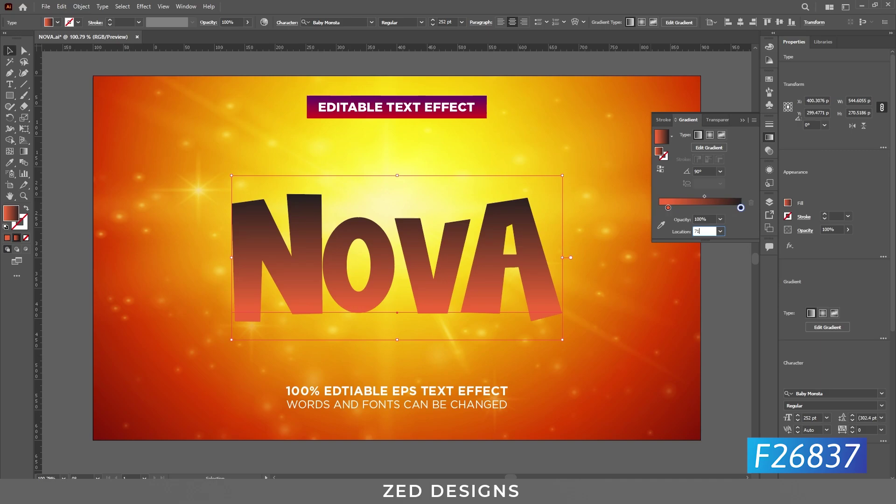
pyautogui.press('Tab')
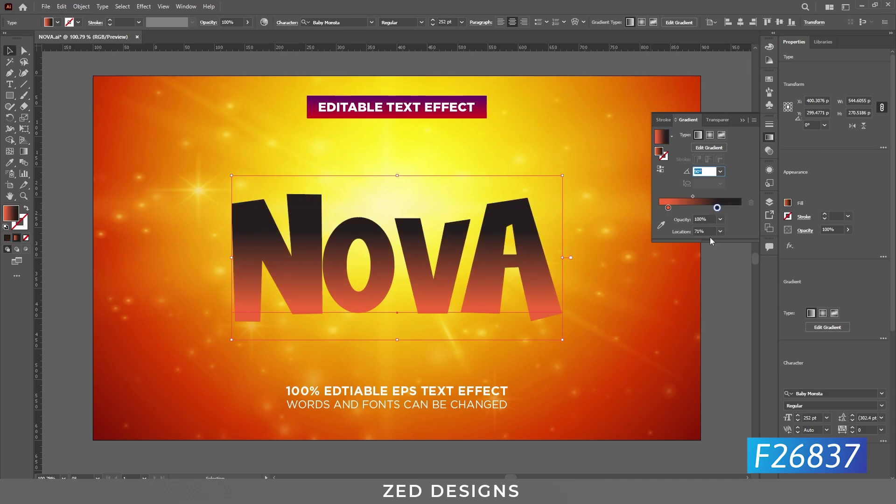
pyautogui.doubleClick(718, 208)
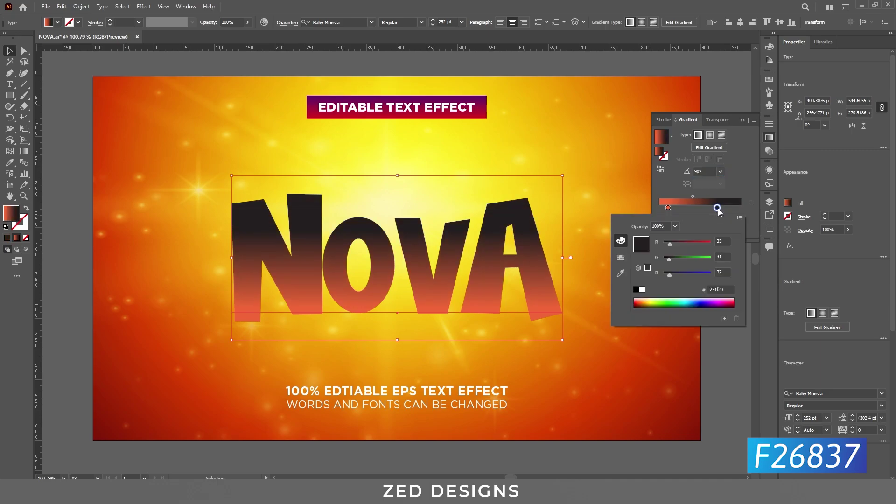
pyautogui.doubleClick(716, 290)
pyautogui.write('f86c18')
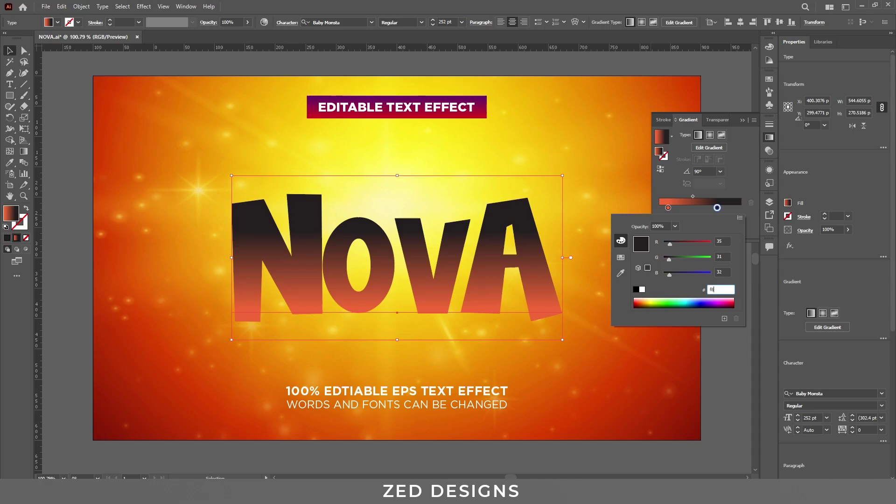
pyautogui.press('Tab')
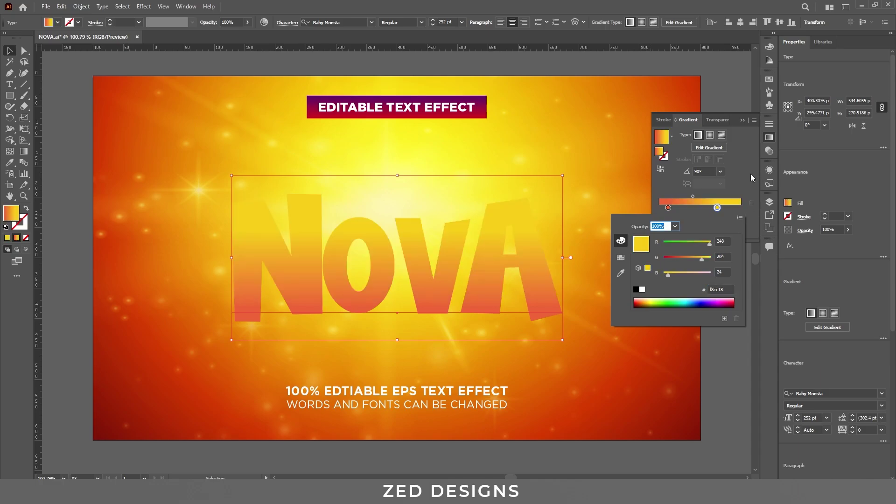
pyautogui.click(753, 180)
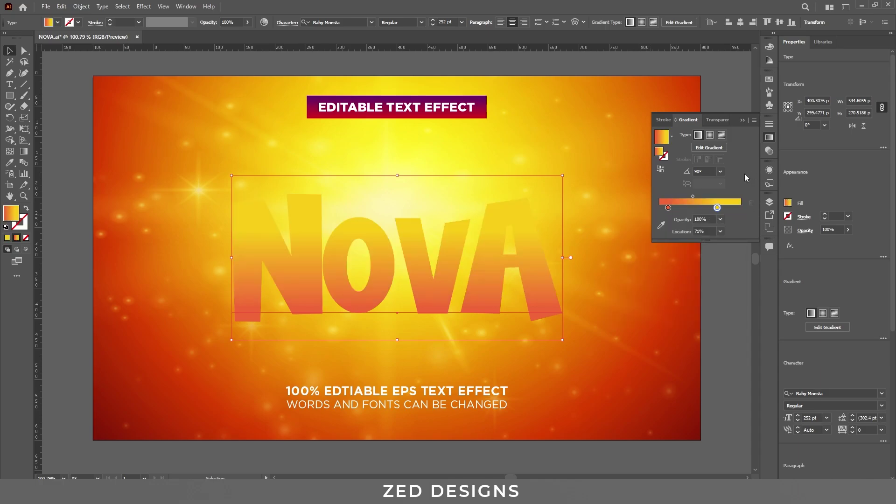
pyautogui.click(770, 171)
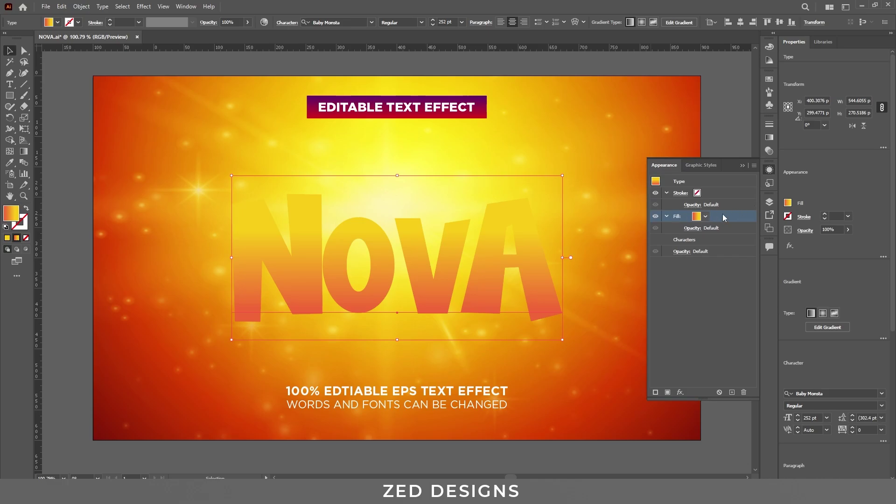
# Step: Duplicate the gradient fill and make the lower copy white
pyautogui.click(732, 392)
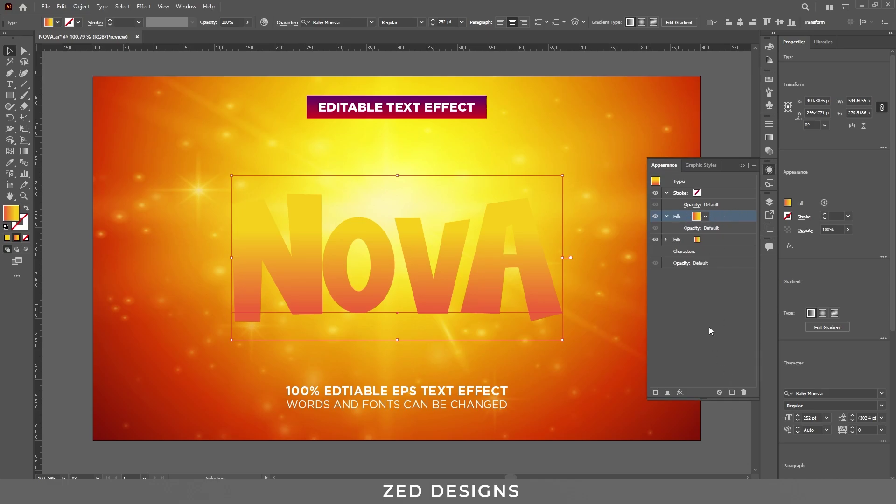
pyautogui.click(713, 244)
pyautogui.click(705, 239)
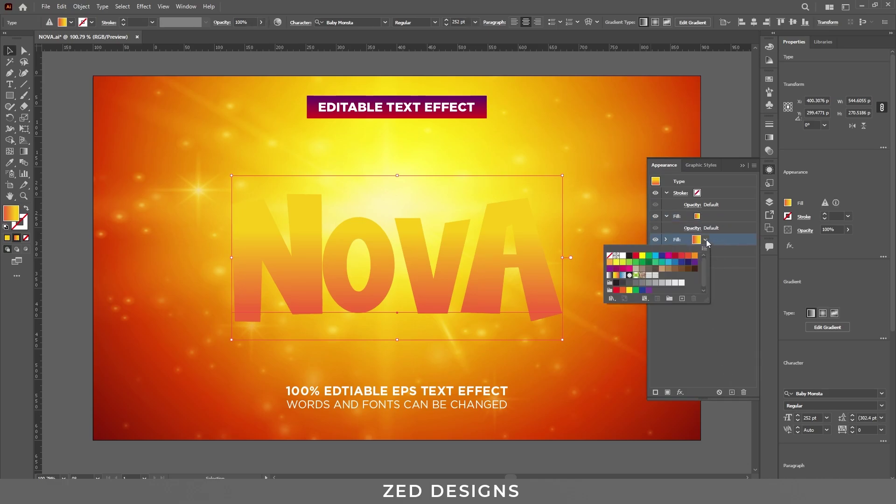
pyautogui.click(623, 256)
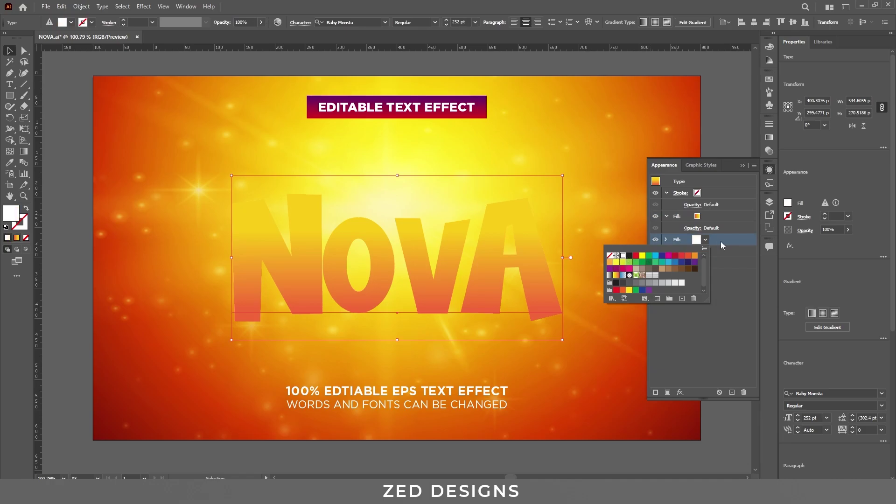
pyautogui.click(667, 239)
pyautogui.click(667, 216)
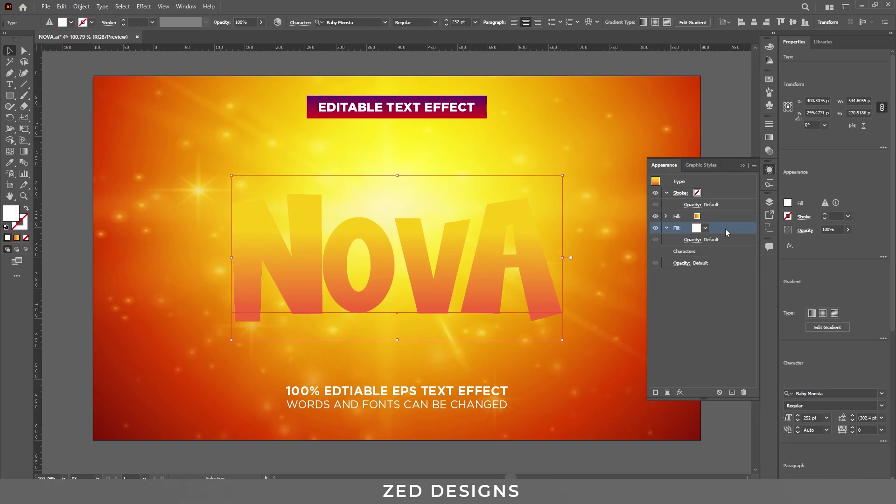
# Step: Add a 4 px Offset Path effect to the white fill
pyautogui.click(680, 393)
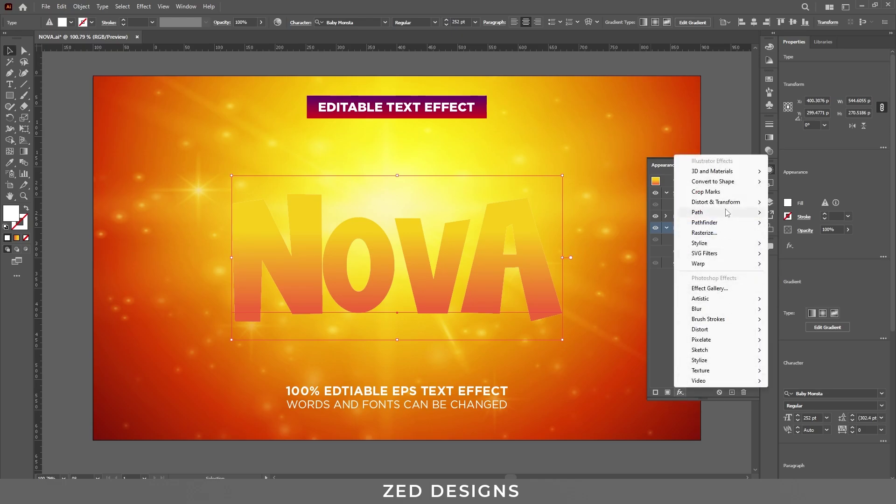
pyautogui.moveTo(727, 214)
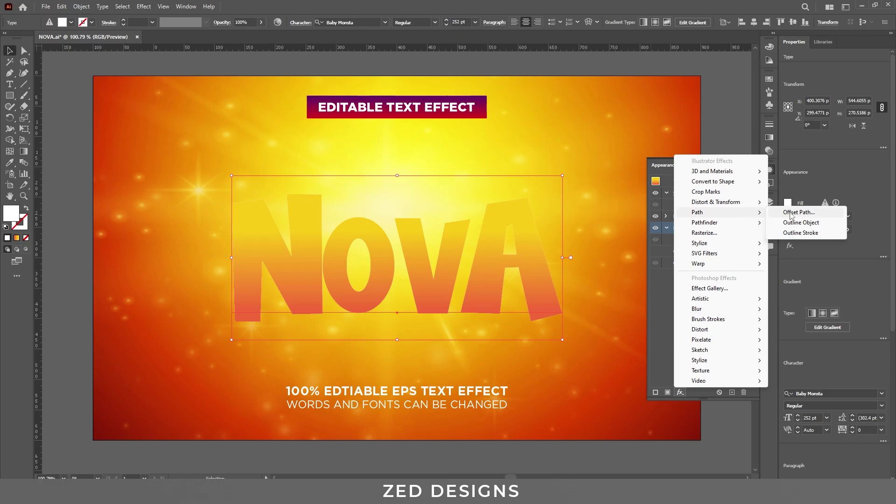
pyautogui.click(792, 213)
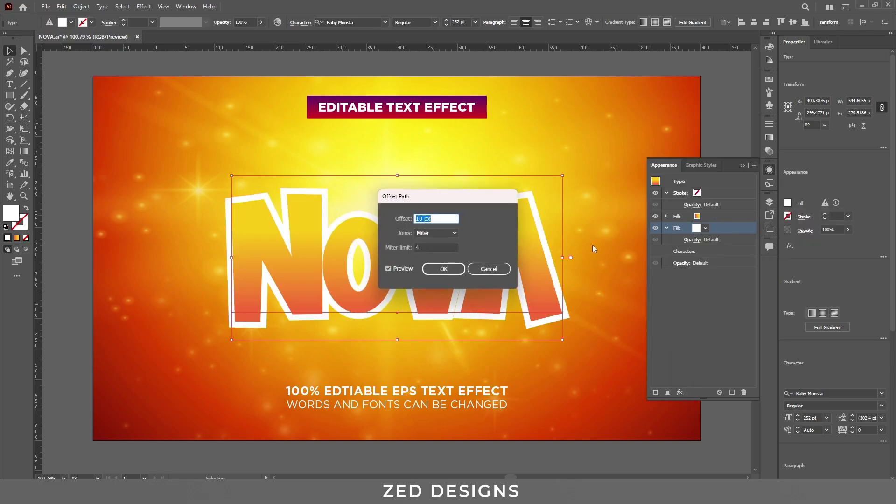
pyautogui.write('4')
pyautogui.press('Tab')
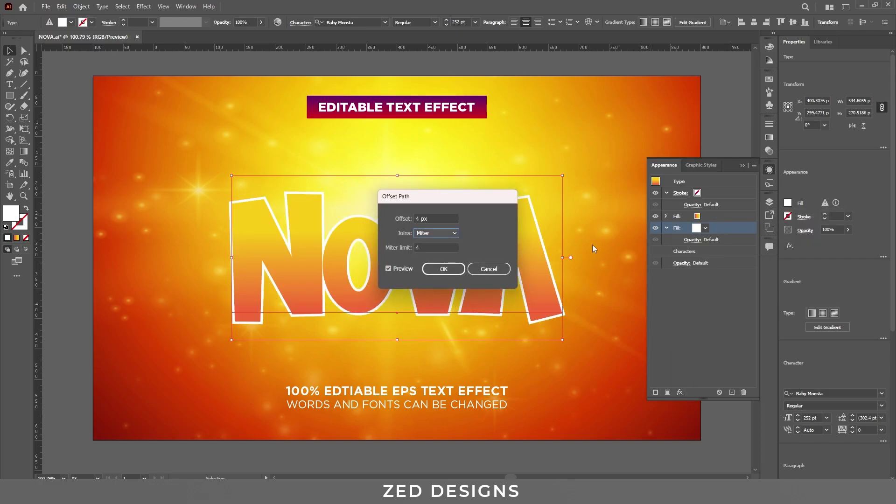
pyautogui.click(443, 270)
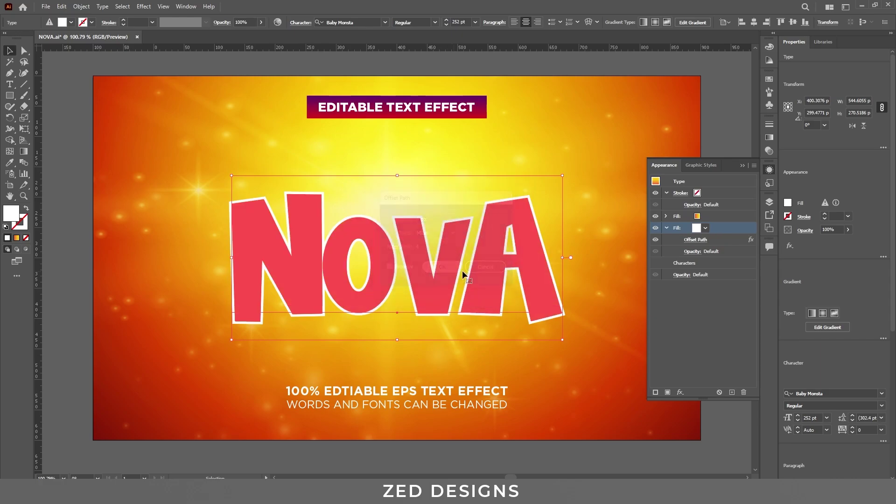
# Step: Duplicate the white outline fill and recolour the bottom copy red C23929
pyautogui.click(667, 228)
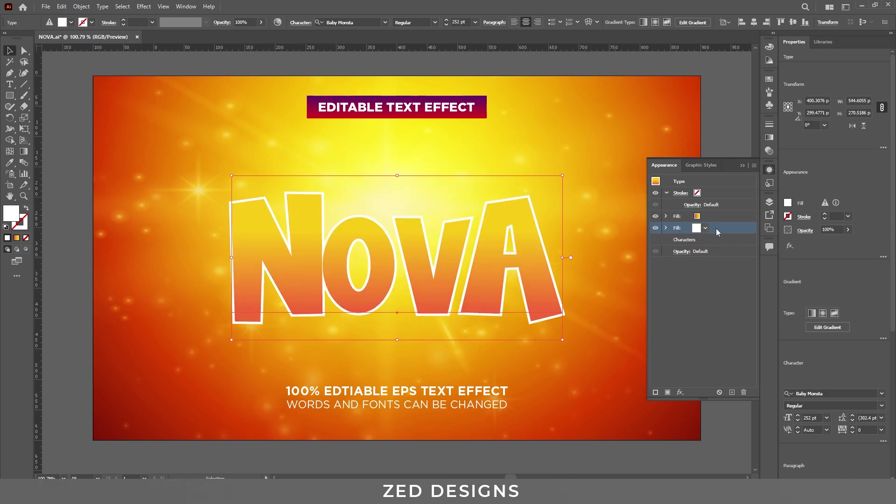
pyautogui.click(732, 392)
pyautogui.click(715, 240)
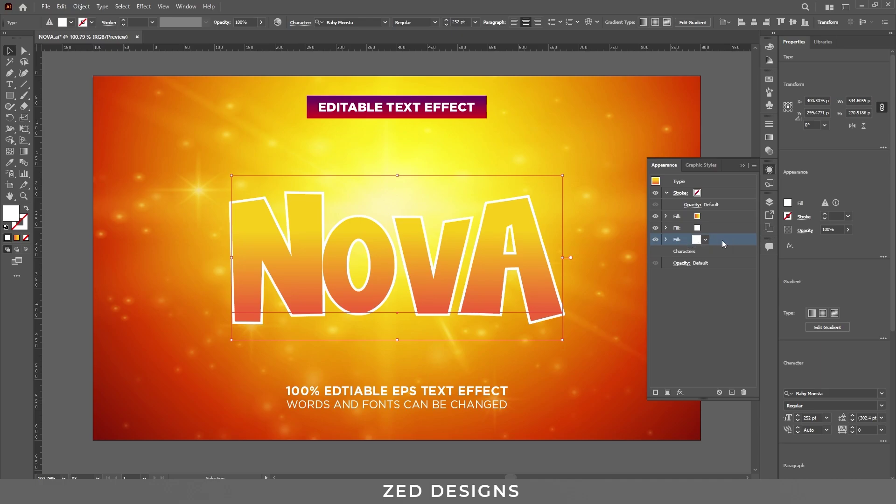
pyautogui.doubleClick(12, 213)
pyautogui.write('c23')
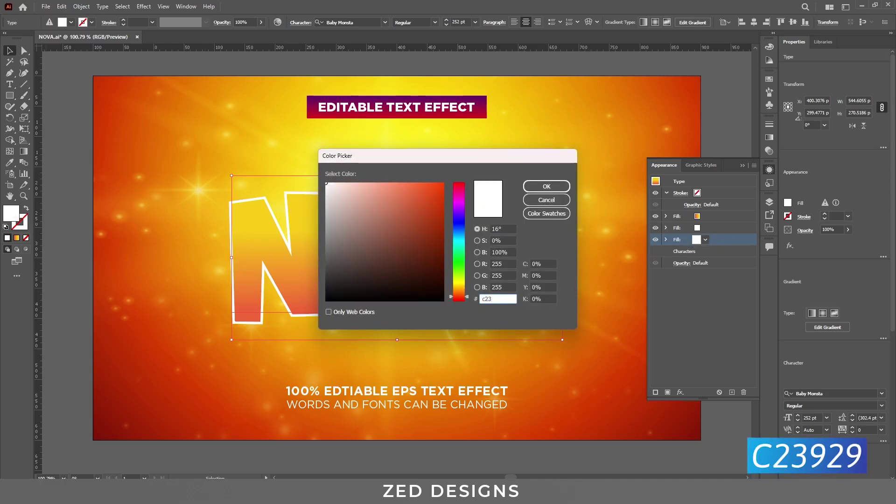
pyautogui.write('929')
pyautogui.click(556, 188)
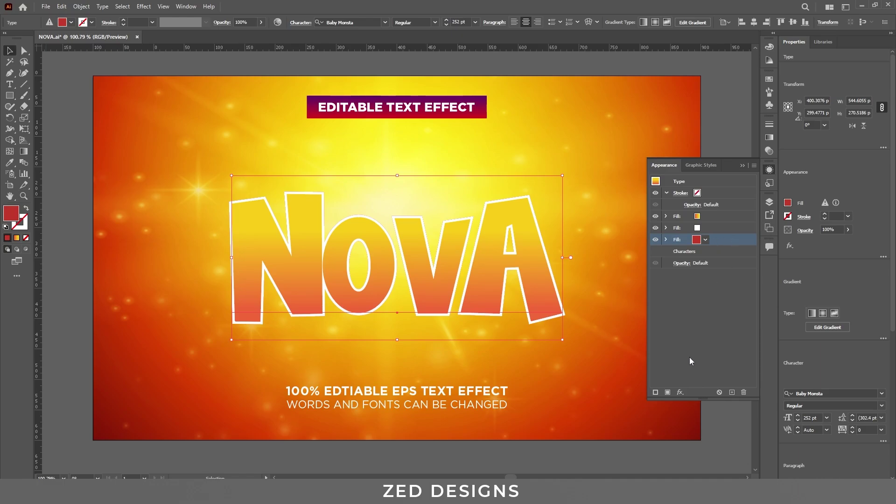
# Step: Add a Transform effect moving the red fill 15 px downward
pyautogui.click(681, 393)
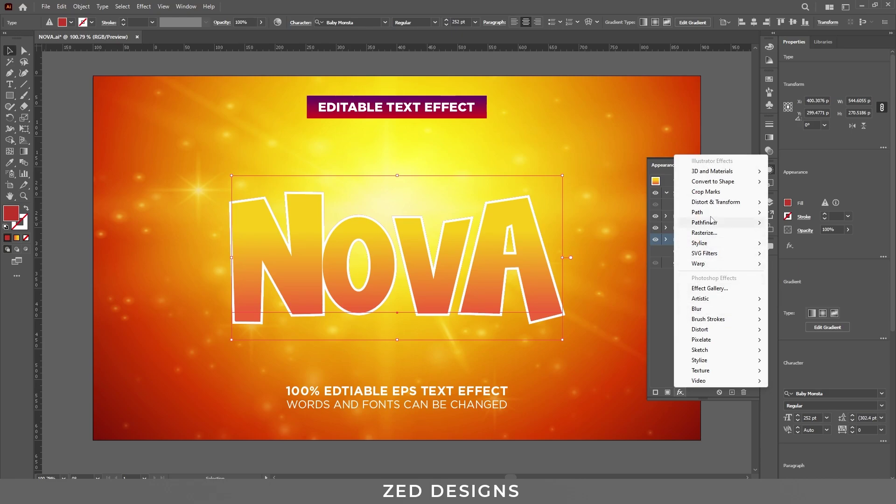
pyautogui.moveTo(715, 204)
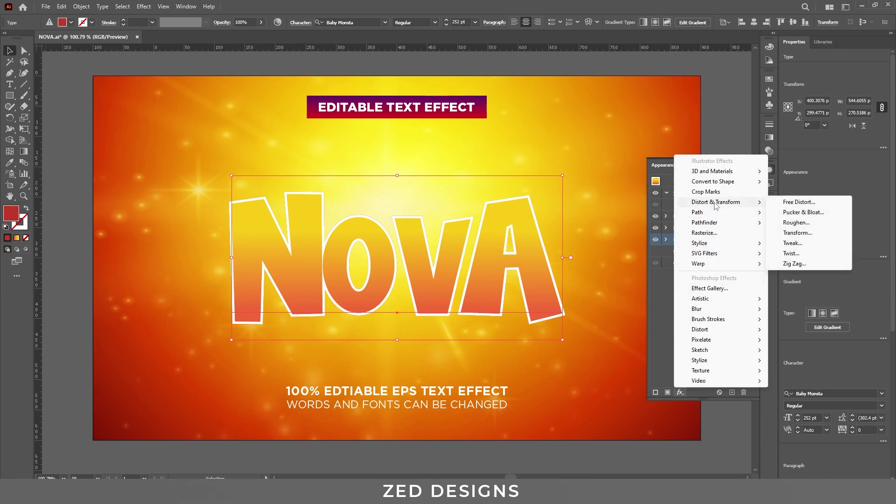
pyautogui.click(798, 233)
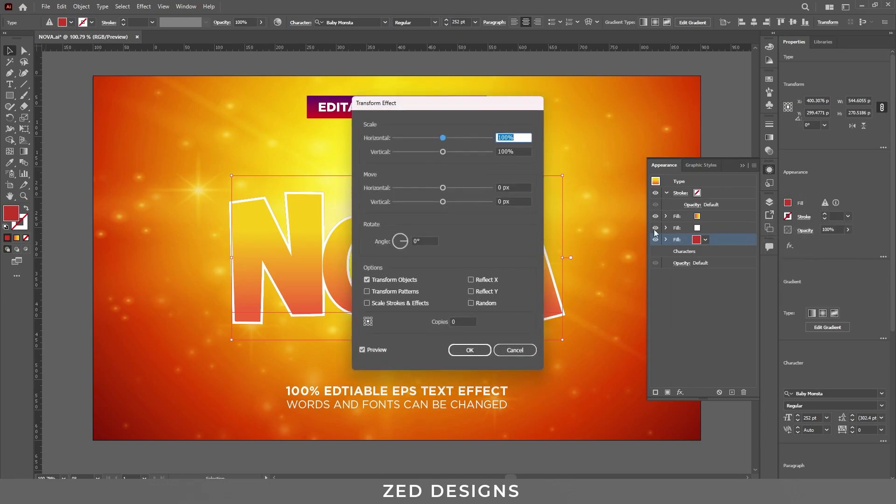
pyautogui.click(519, 187)
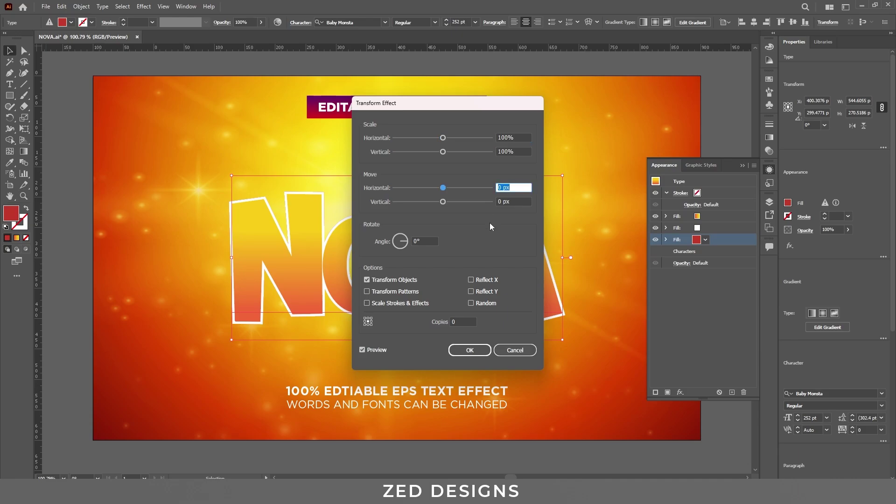
pyautogui.press('Tab')
pyautogui.write('15')
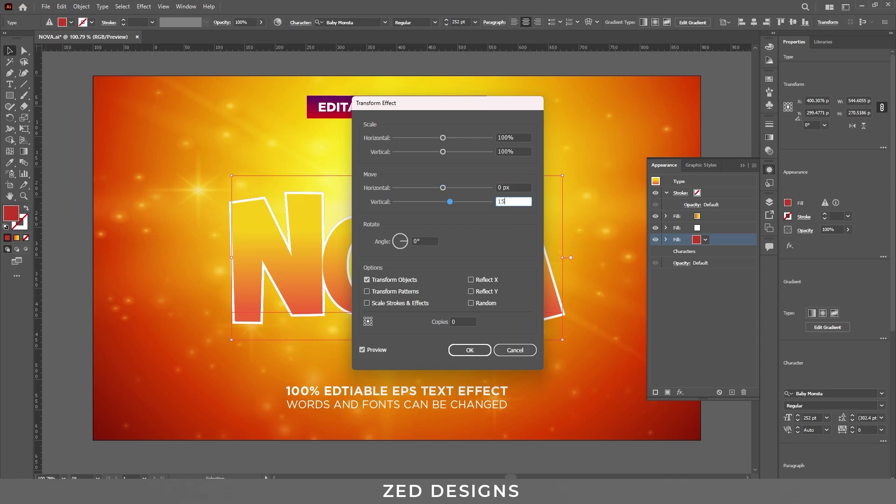
pyautogui.press('Tab')
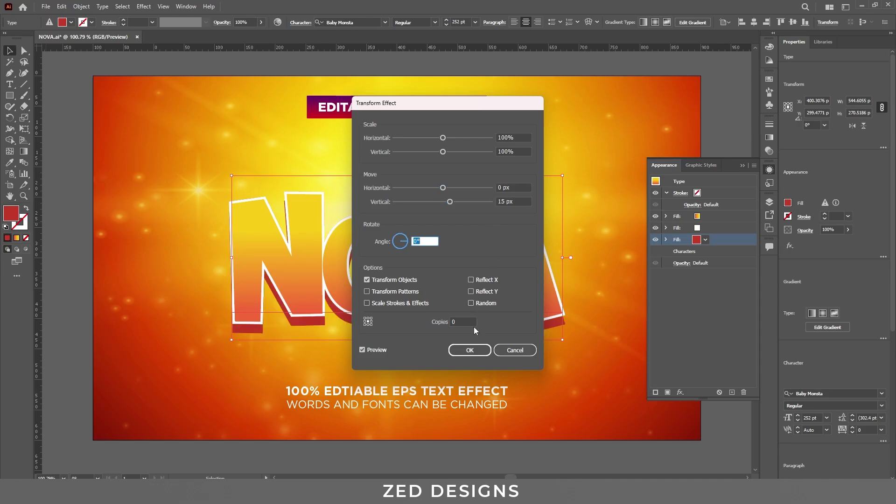
pyautogui.click(470, 350)
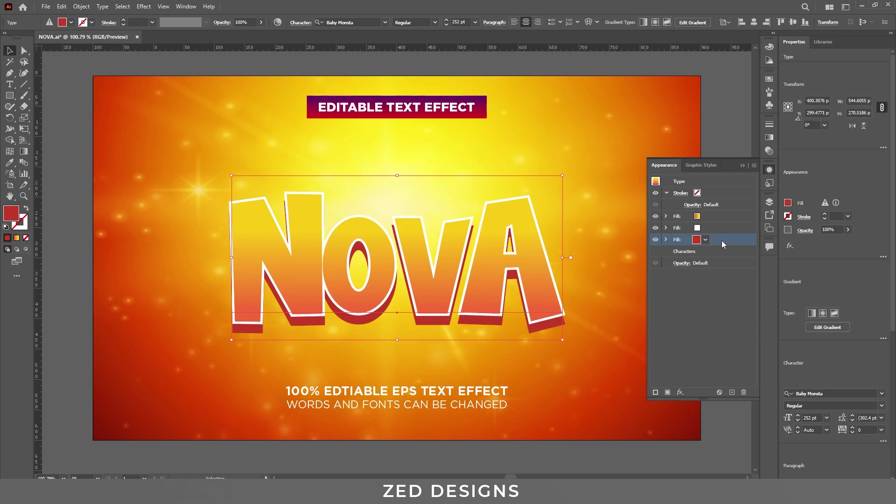
# Step: Add a Gaussian Blur with a 25-pixel radius to the red fill
pyautogui.click(681, 392)
pyautogui.moveTo(728, 310)
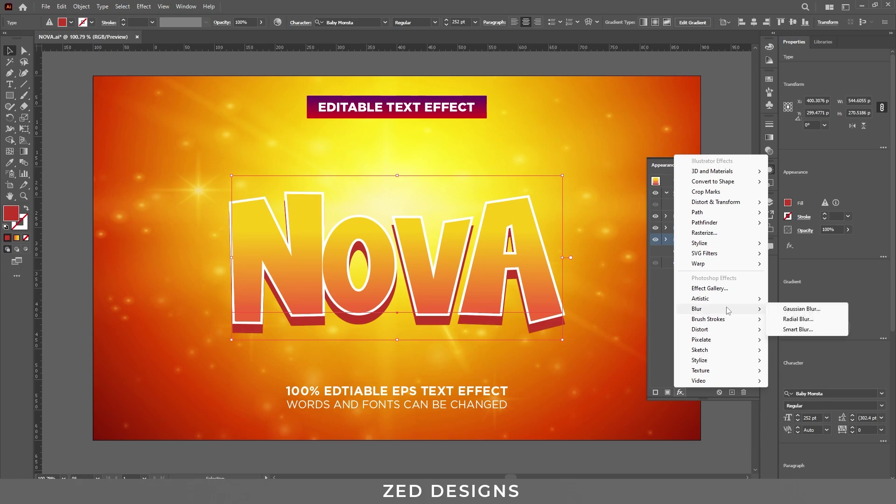
pyautogui.click(796, 310)
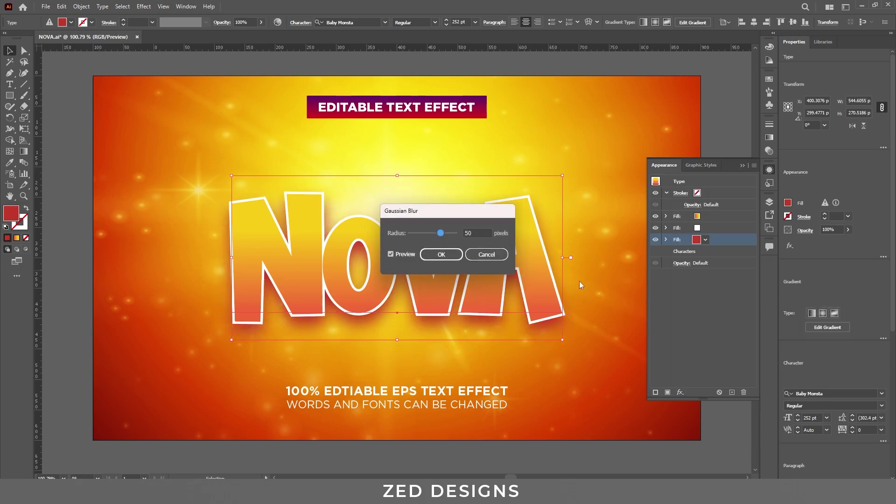
pyautogui.doubleClick(477, 233)
pyautogui.write('25')
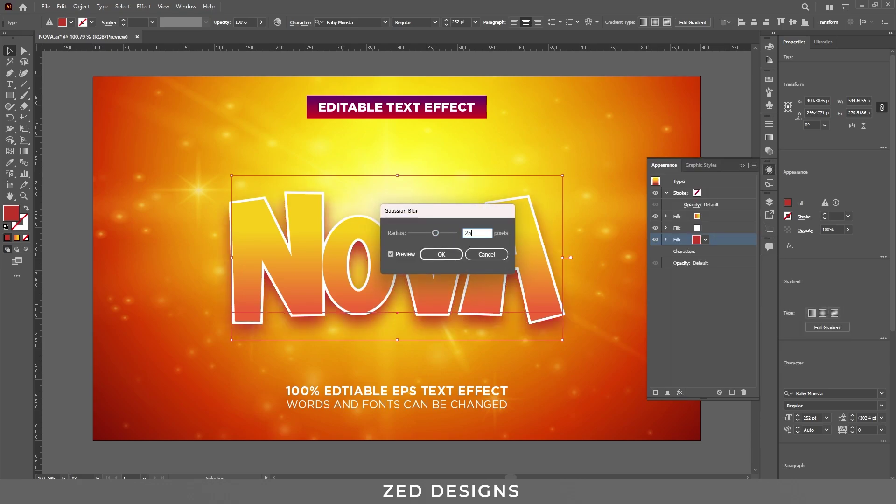
pyautogui.press('Tab')
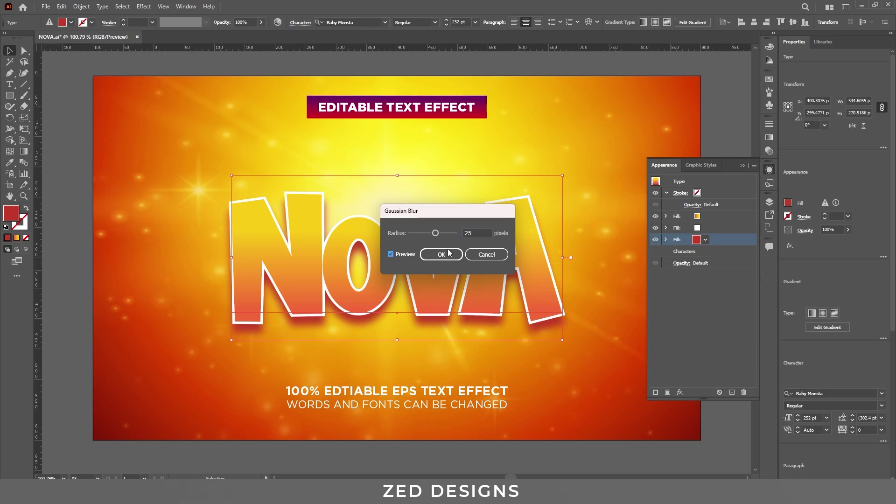
# Step: Apply the blur, then duplicate the white fill and move the copy below the red shadow
pyautogui.click(442, 254)
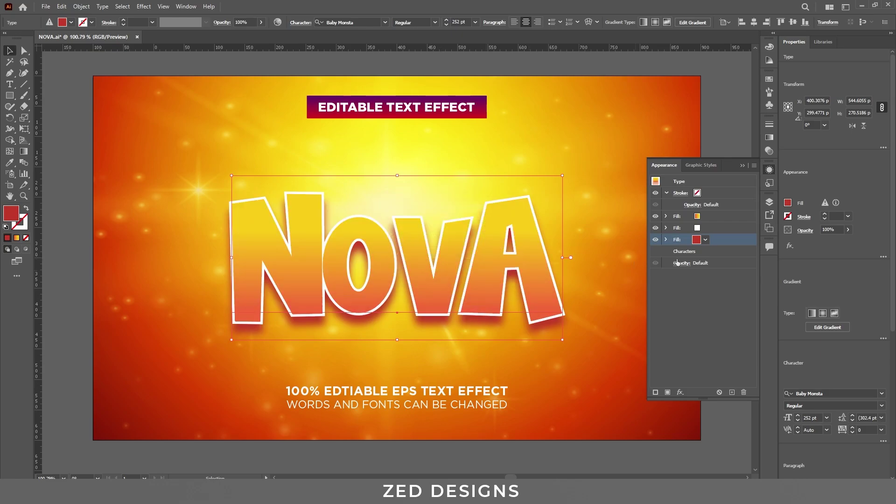
pyautogui.click(720, 228)
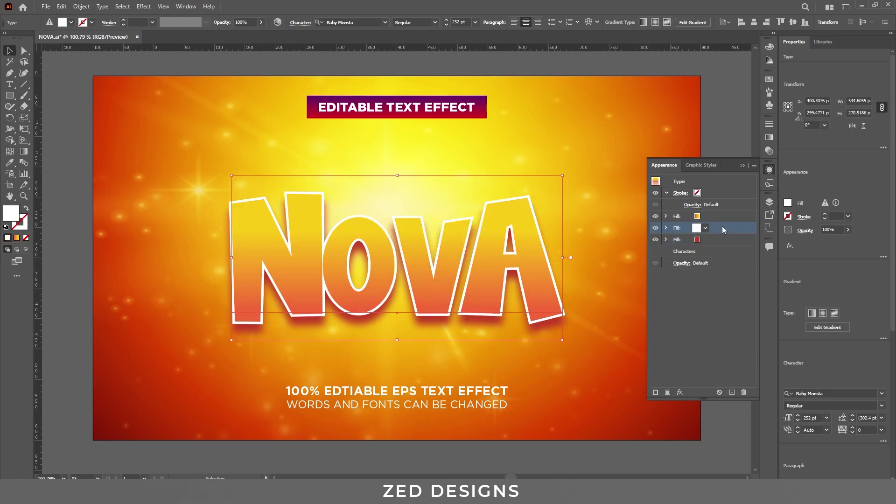
pyautogui.click(731, 392)
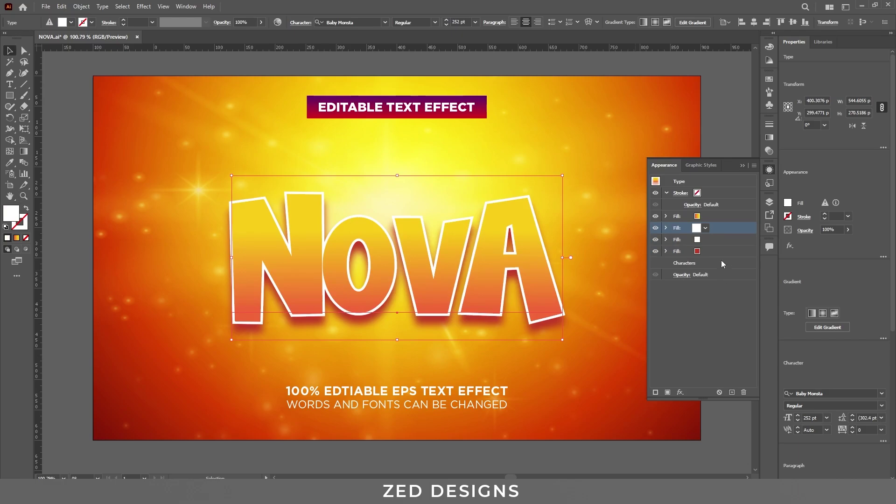
pyautogui.click(717, 239)
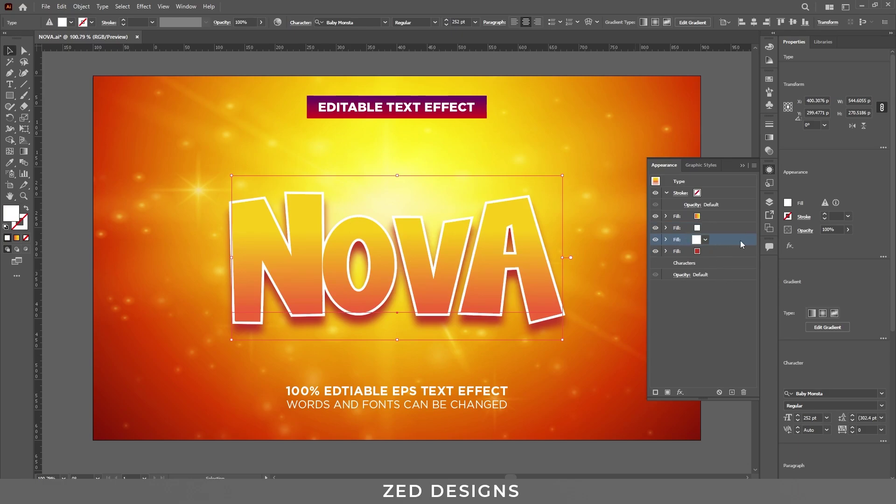
pyautogui.moveTo(741, 240)
pyautogui.mouseDown()
pyautogui.moveTo(737, 257)
pyautogui.moveTo(730, 253)
pyautogui.mouseUp()
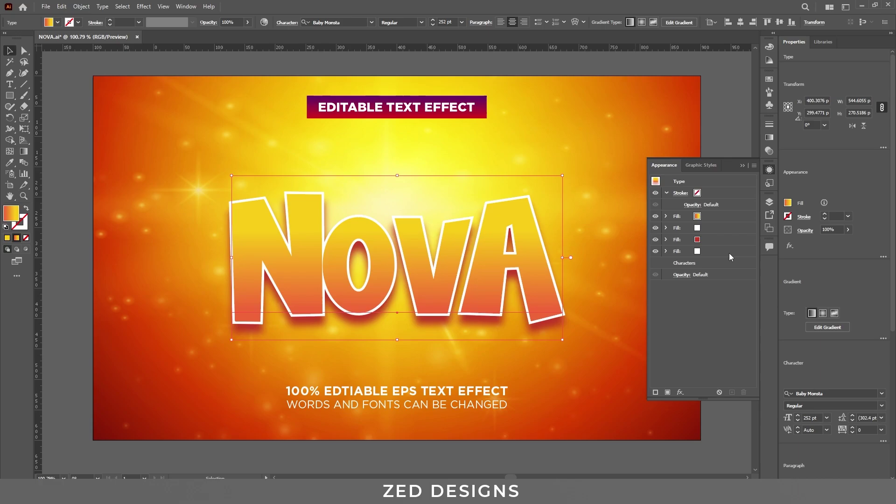
# Step: Change the bottom white fill's Offset Path to 25 px
pyautogui.click(666, 251)
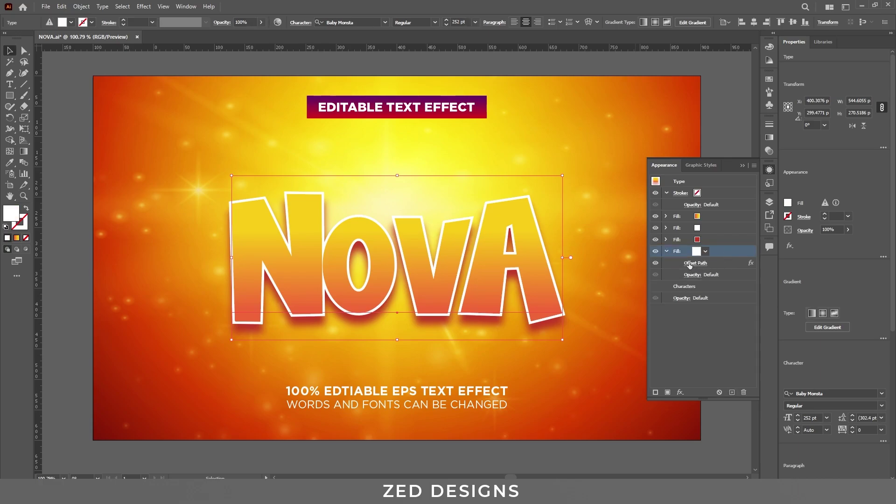
pyautogui.click(696, 264)
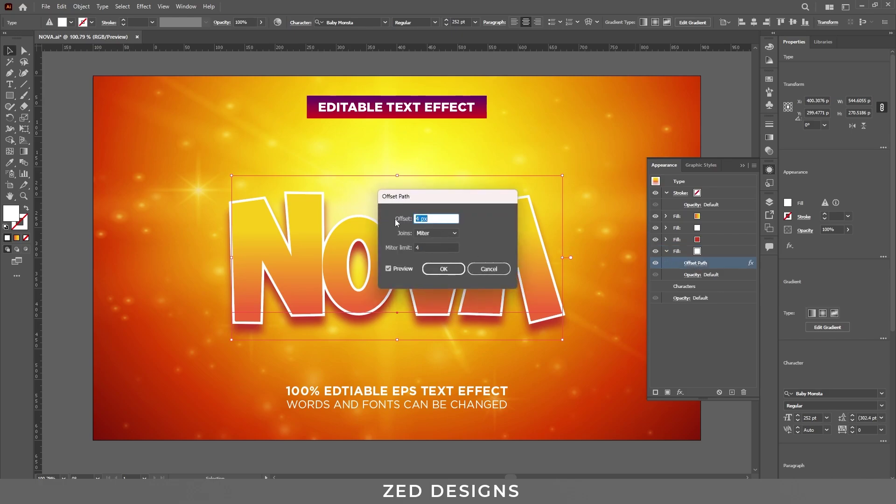
pyautogui.write('25')
pyautogui.press('Tab')
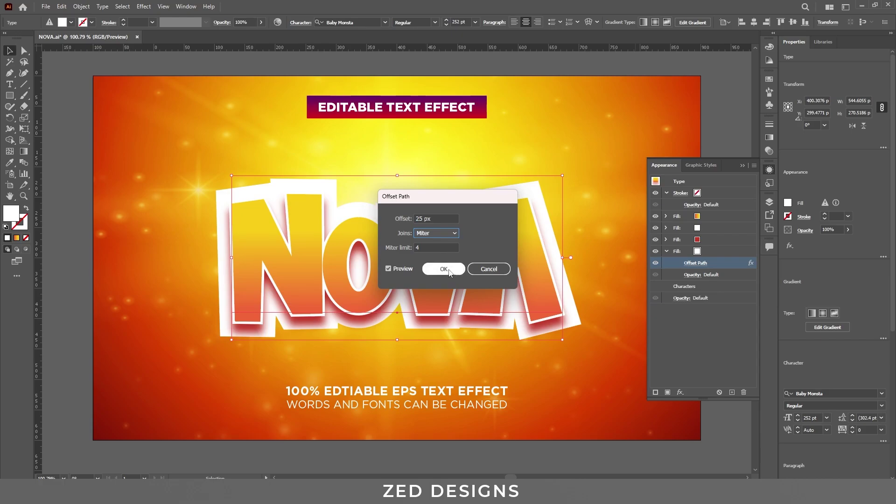
pyautogui.click(444, 269)
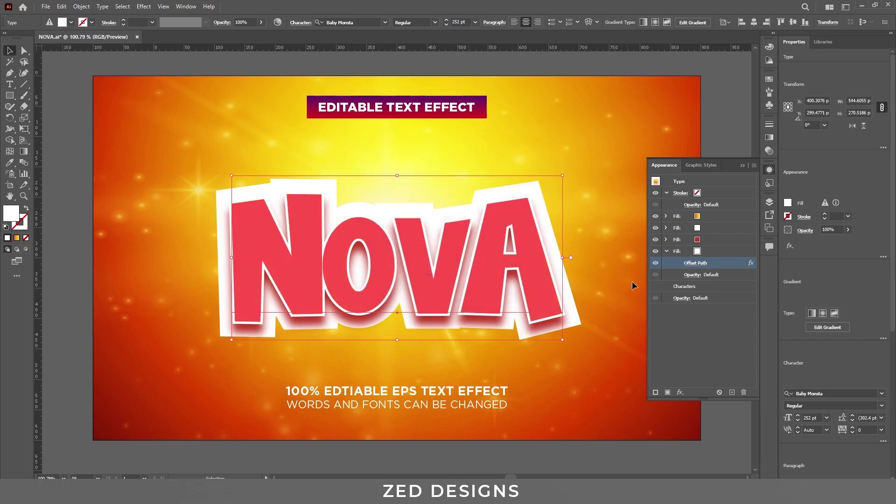
pyautogui.click(728, 253)
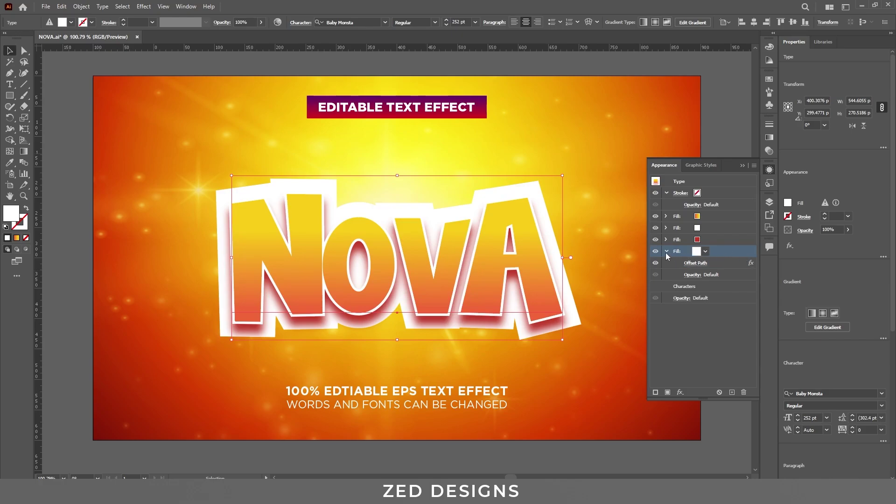
# Step: Add a Transform effect shifting the bottom white fill 8 px down
pyautogui.click(681, 391)
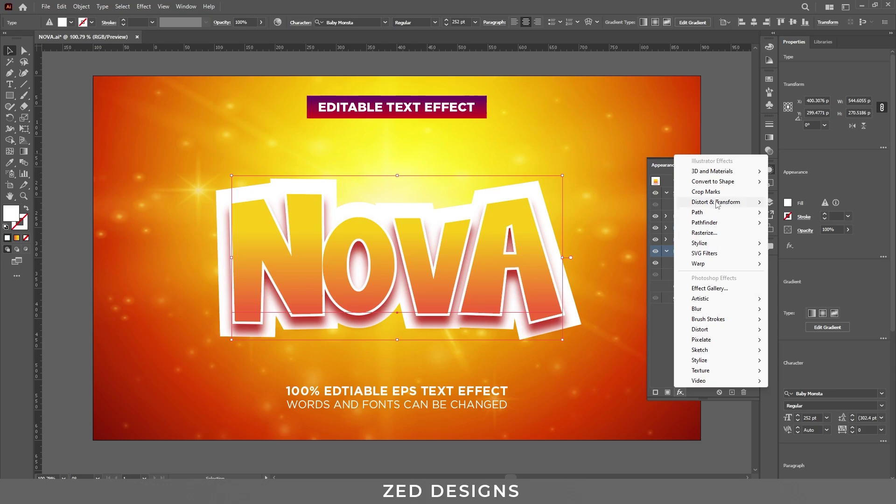
pyautogui.moveTo(718, 202)
pyautogui.click(788, 234)
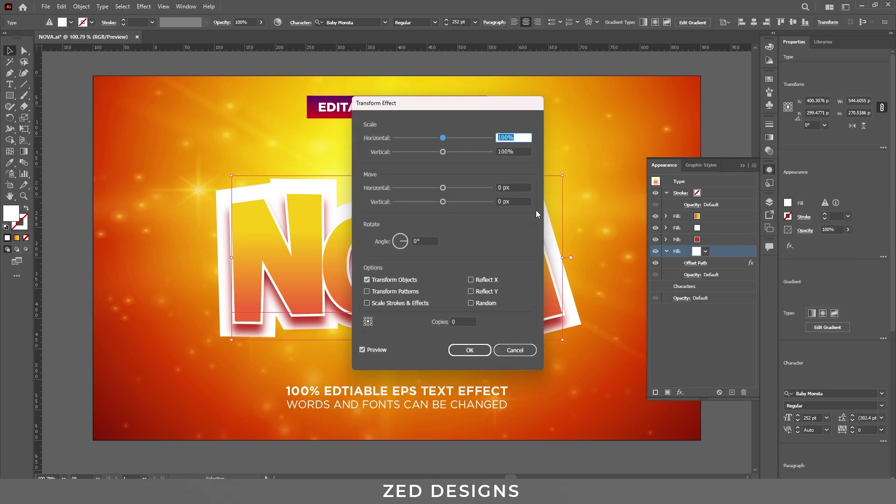
pyautogui.click(514, 188)
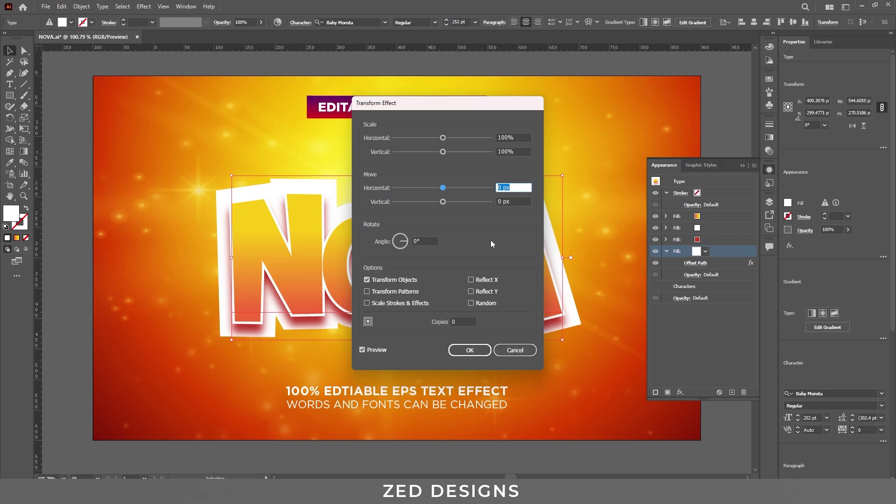
pyautogui.press('Tab')
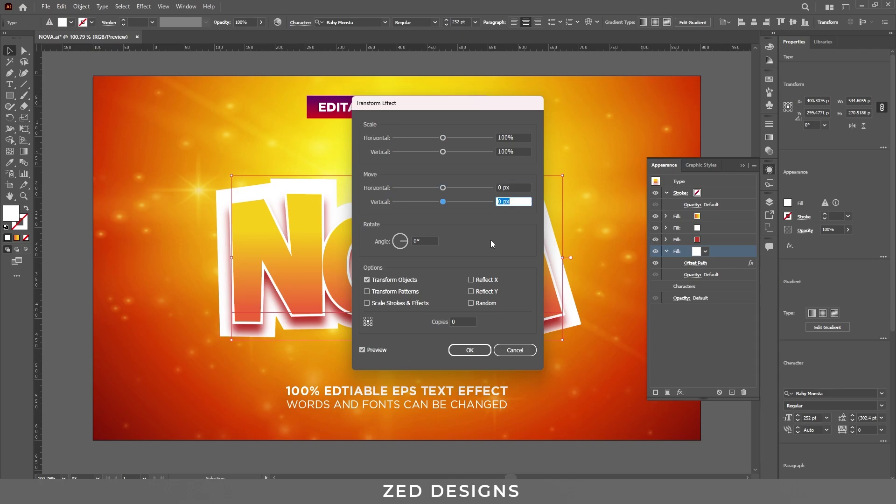
pyautogui.write('8')
pyautogui.press('Tab')
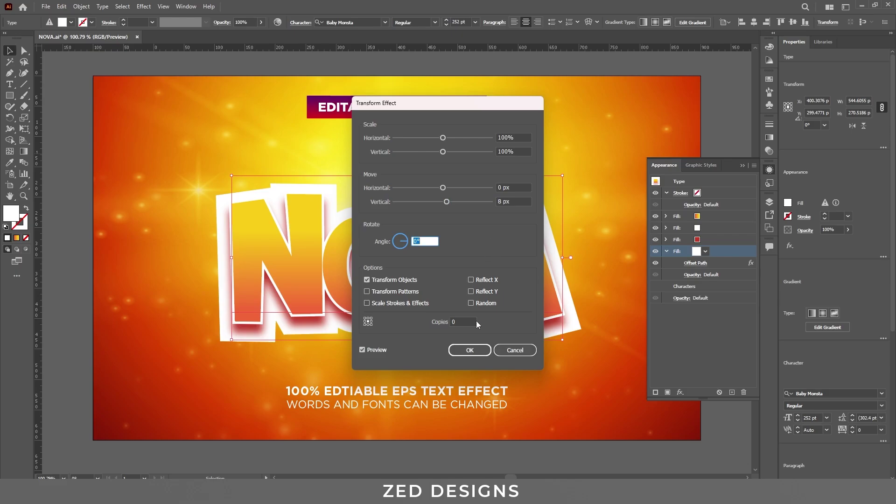
pyautogui.click(469, 350)
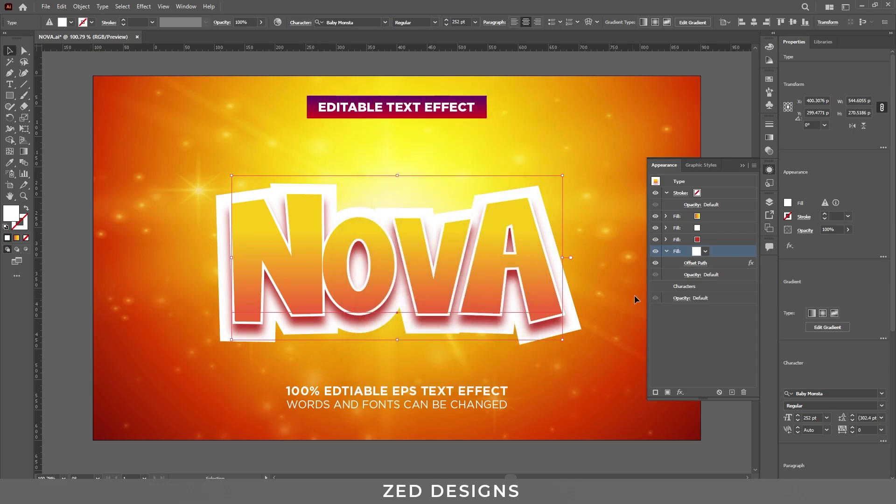
pyautogui.click(667, 251)
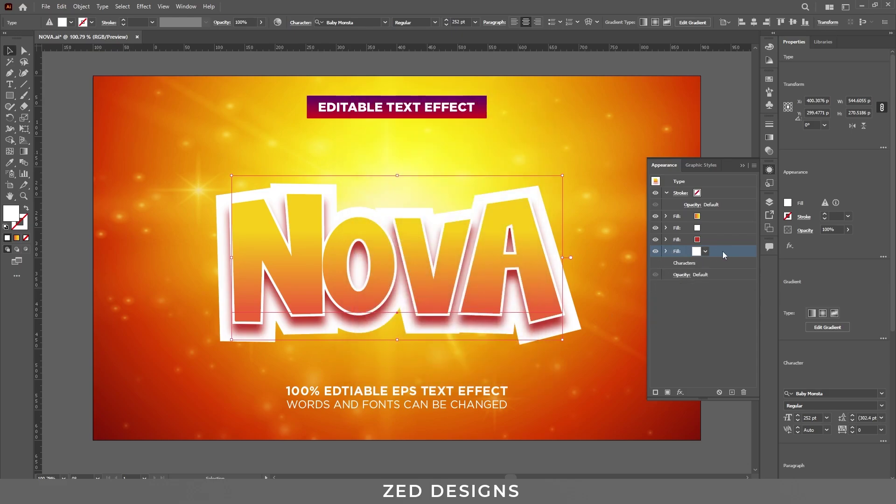
# Step: Duplicate the white backing fill and colour the copy orange-red F46327
pyautogui.click(734, 393)
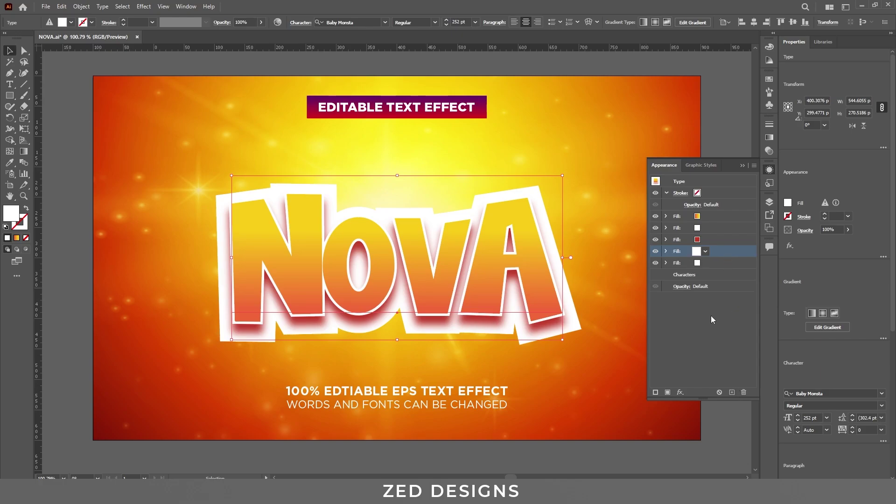
pyautogui.click(713, 265)
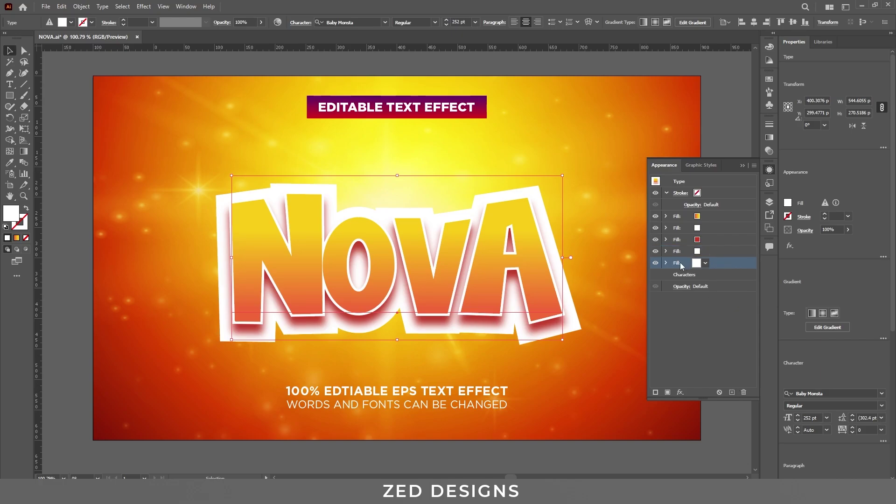
pyautogui.doubleClick(16, 218)
pyautogui.write('f46327')
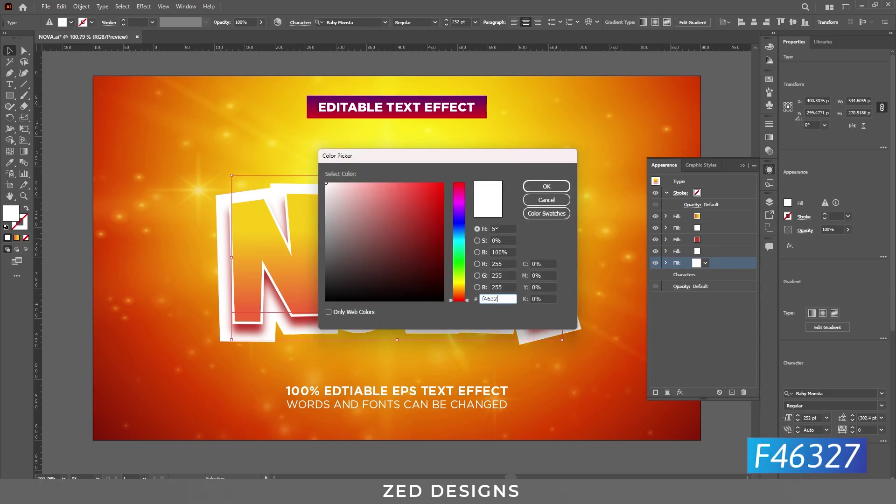
pyautogui.press('Tab')
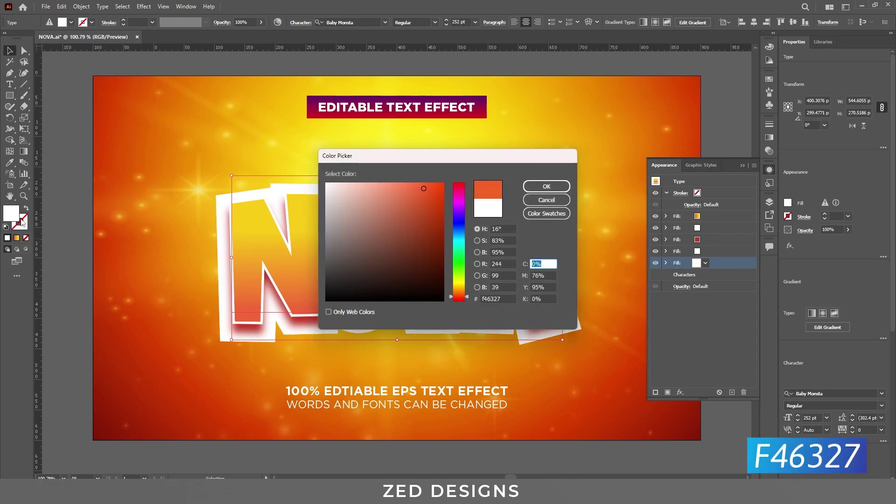
pyautogui.click(544, 186)
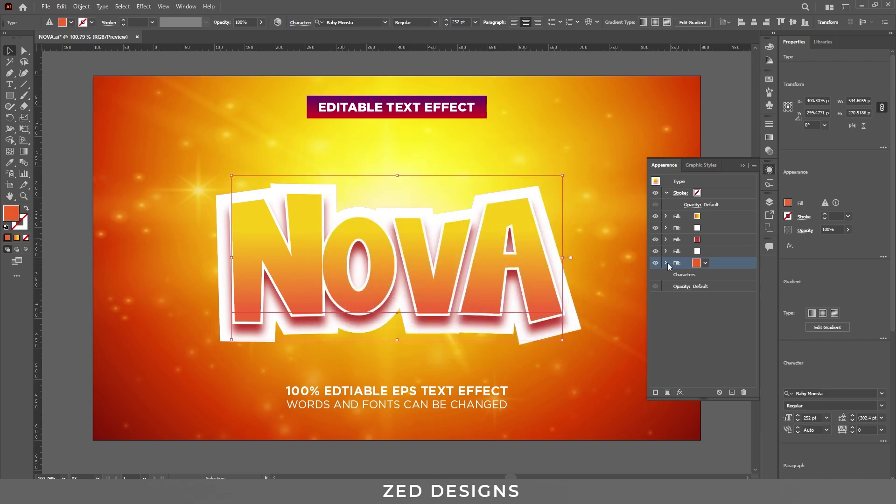
# Step: Enlarge the orange-red fill's Offset Path to 33 px
pyautogui.click(667, 263)
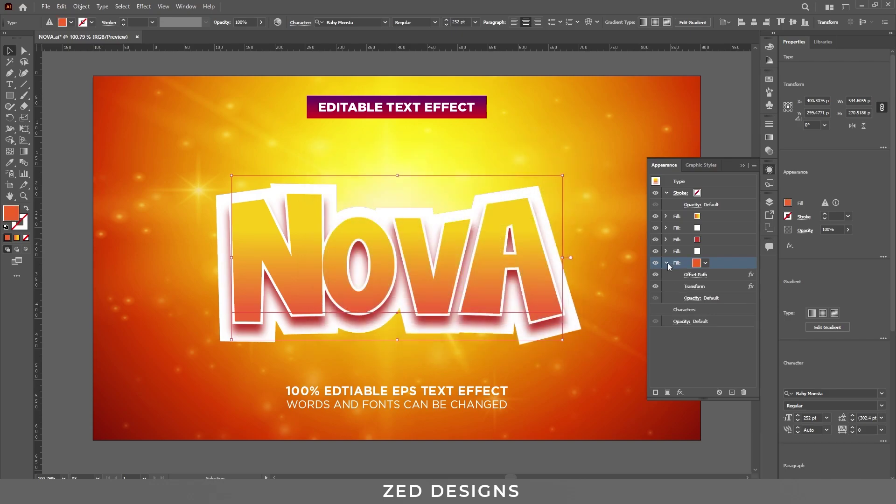
pyautogui.click(695, 275)
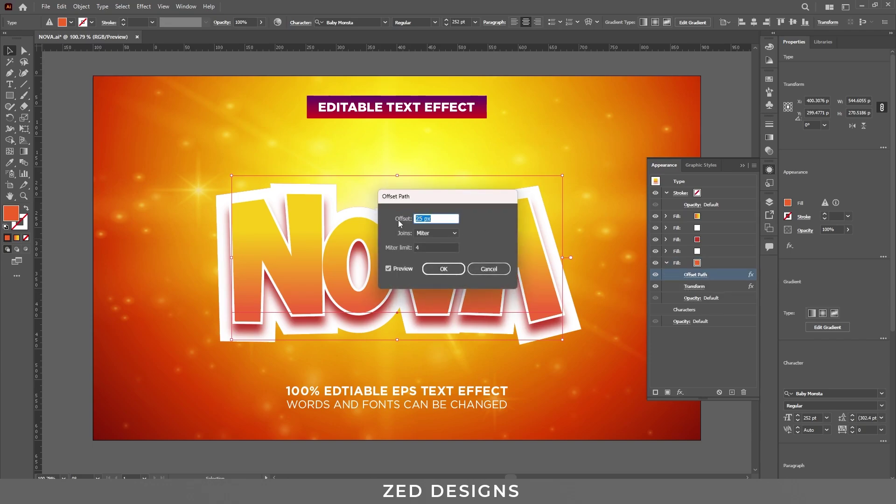
pyautogui.write('33')
pyautogui.press('Tab')
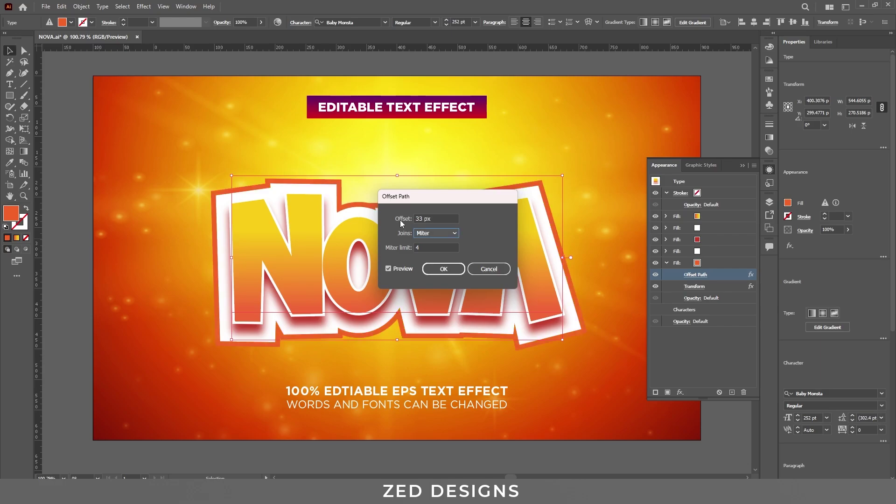
pyautogui.click(443, 269)
pyautogui.click(705, 265)
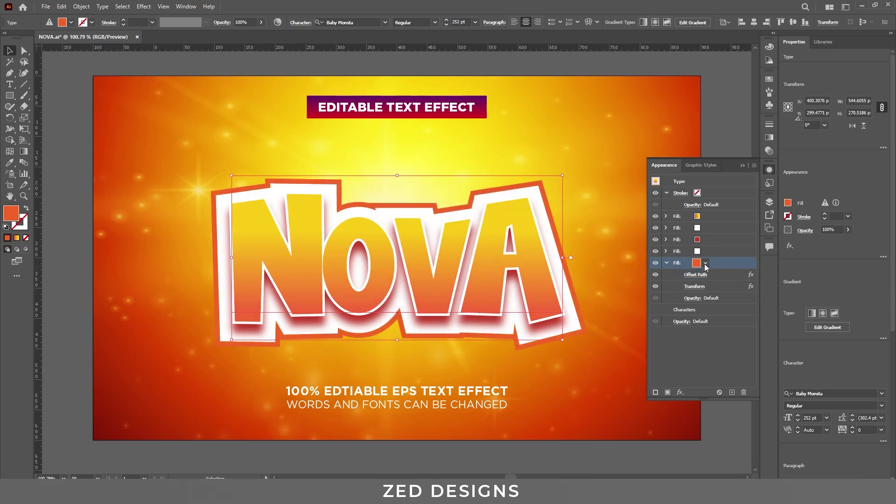
pyautogui.click(667, 264)
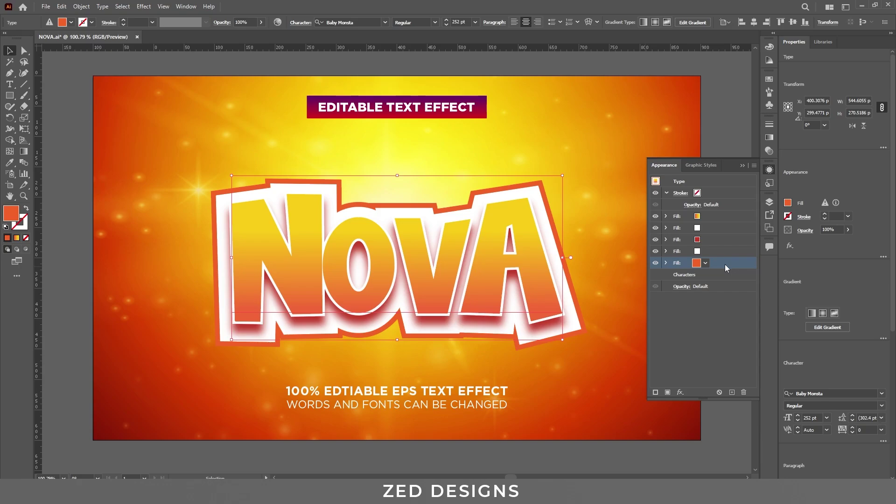
pyautogui.click(730, 192)
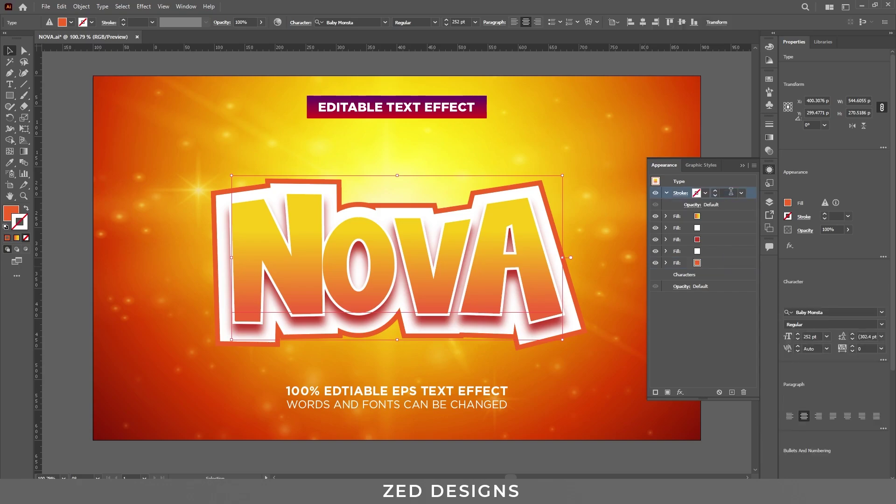
# Step: Set NOVA's stroke weight to 10 pt and move it below all five fills
pyautogui.click(731, 193)
pyautogui.write('10')
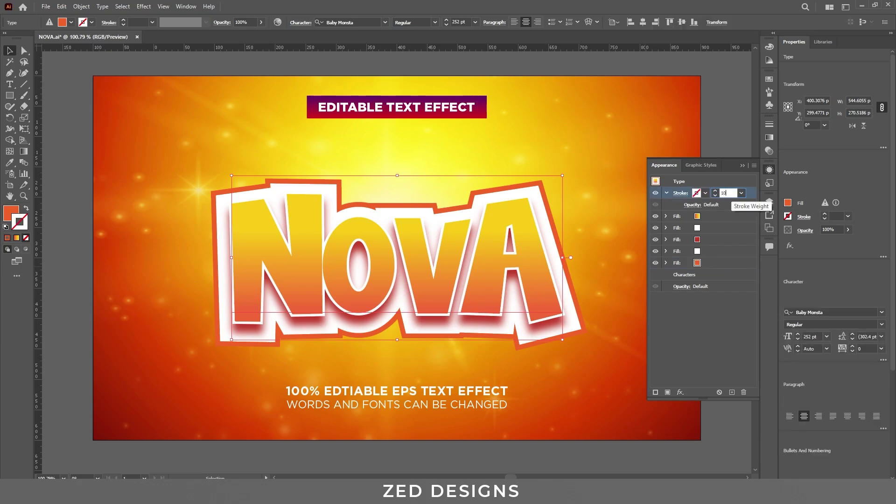
pyautogui.press('Return')
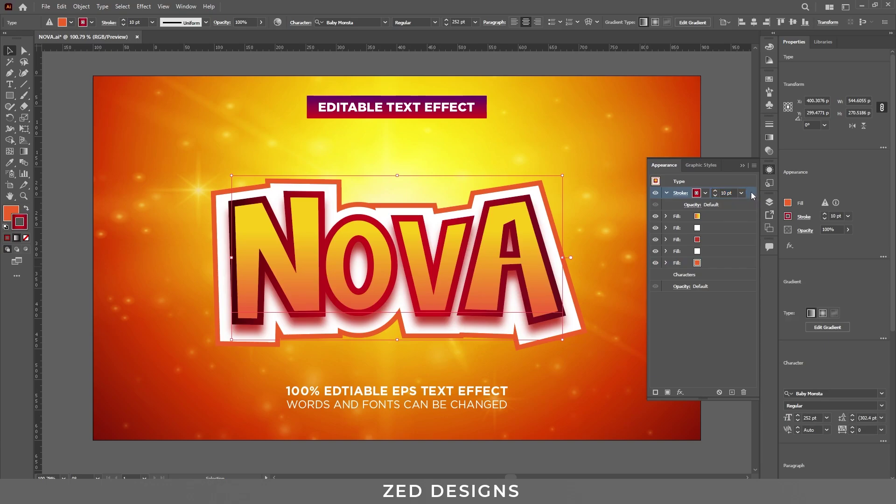
pyautogui.moveTo(752, 196); pyautogui.dragTo(735, 267)
pyautogui.click(706, 264)
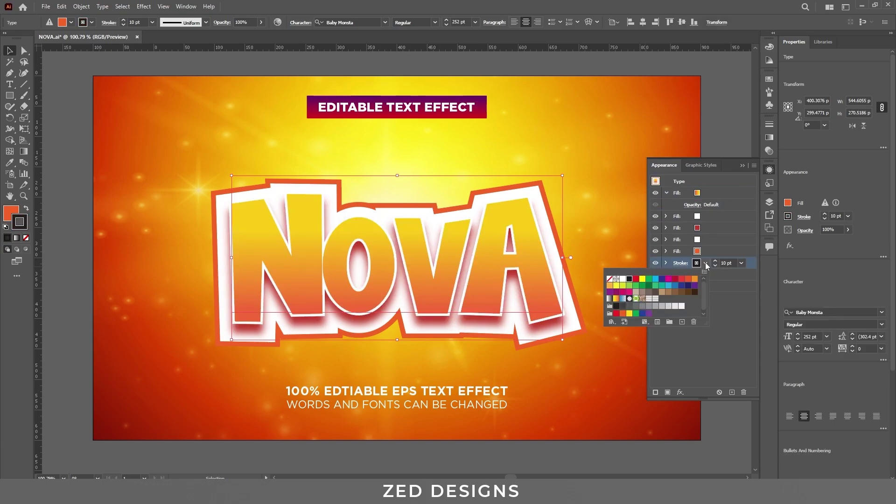
pyautogui.click(705, 265)
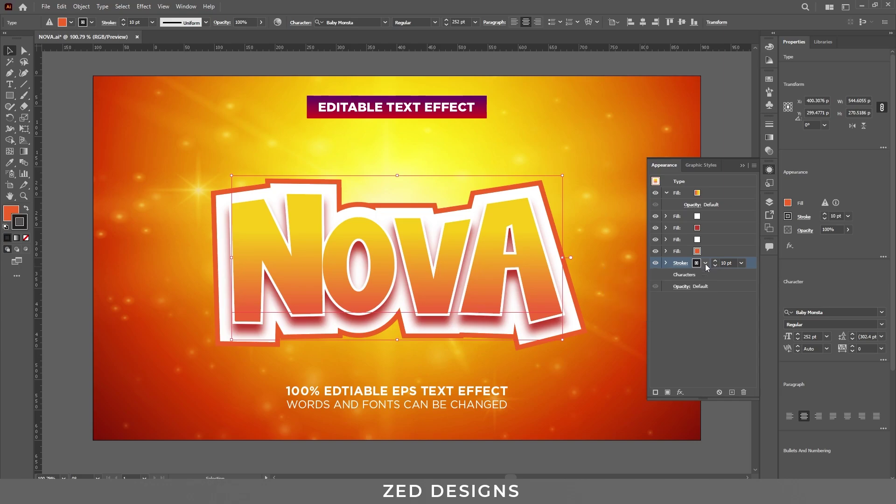
# Step: Apply the first gradient preset to the stroke and set its left stop to 45070a
pyautogui.click(770, 138)
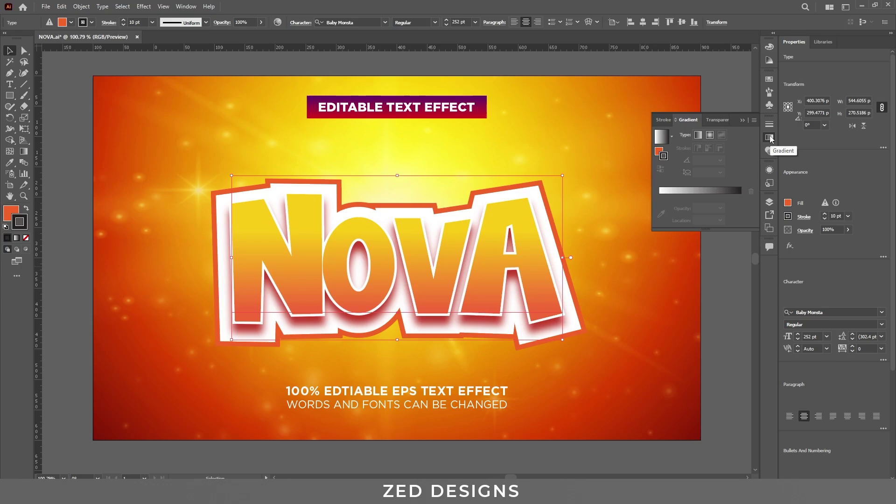
pyautogui.click(671, 135)
pyautogui.click(650, 155)
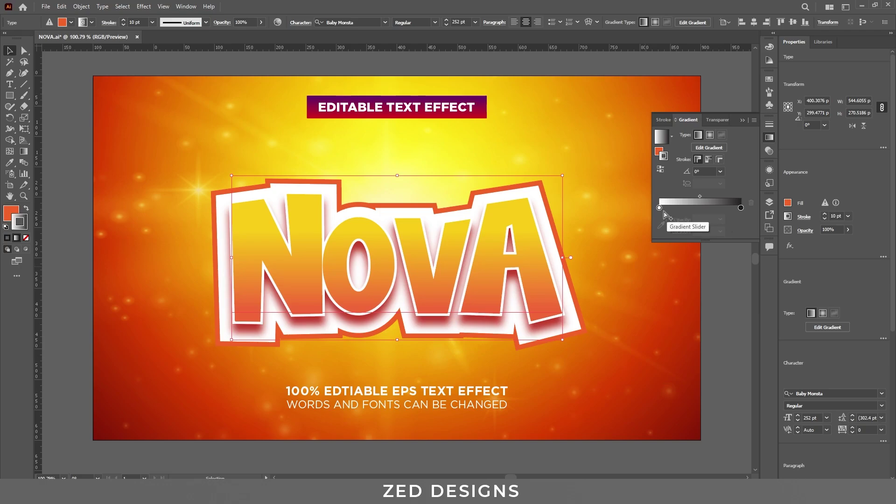
pyautogui.click(659, 207)
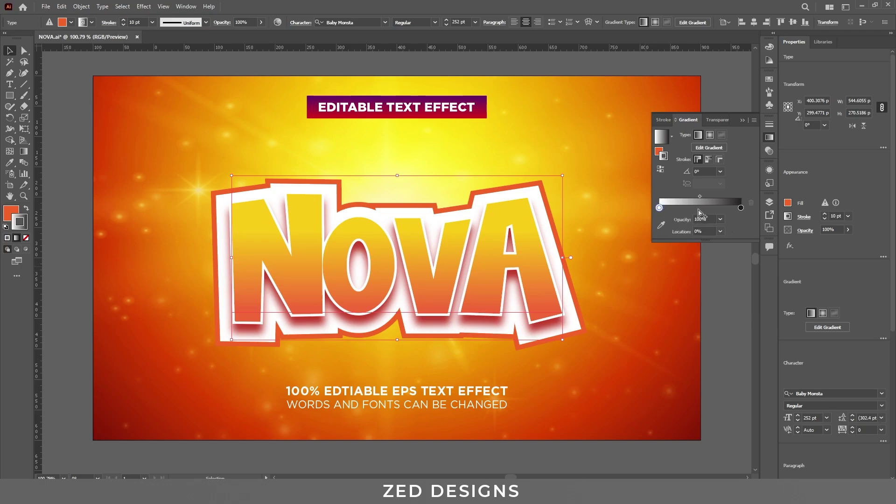
pyautogui.doubleClick(660, 207)
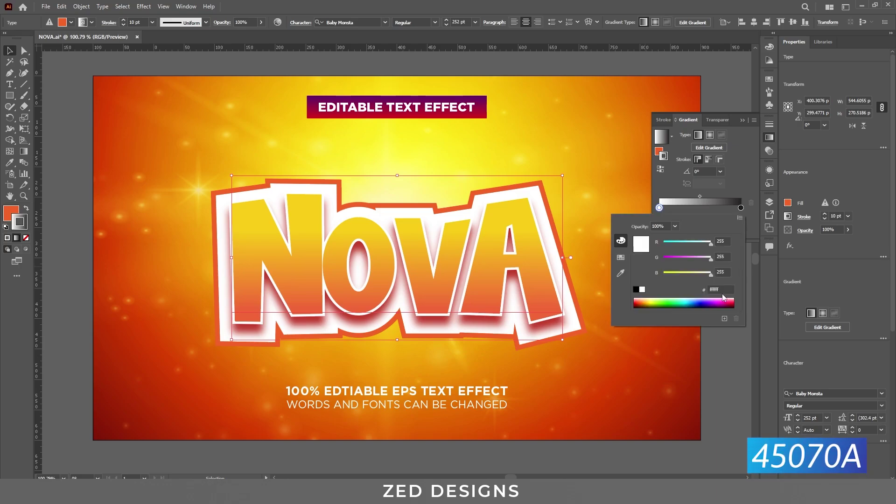
pyautogui.click(722, 290)
pyautogui.write('45070a')
pyautogui.press('Tab')
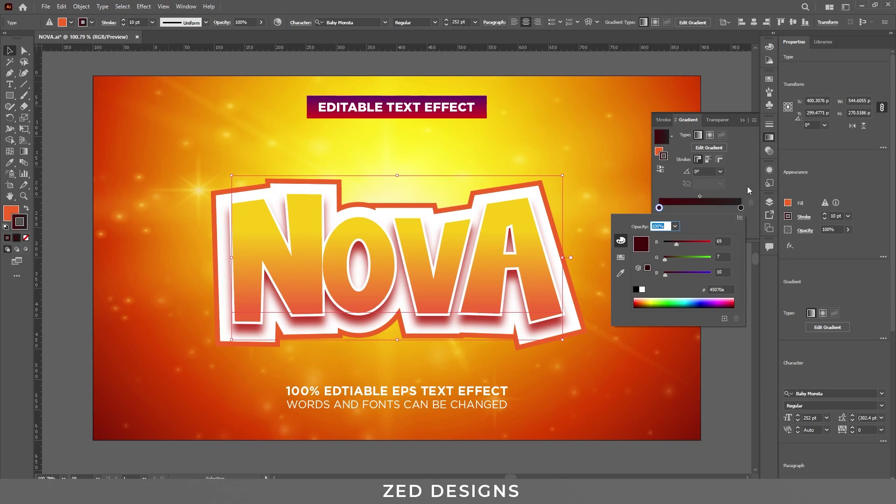
# Step: Add a middle gradient stop coloured ce101b at 61% location
pyautogui.click(699, 209)
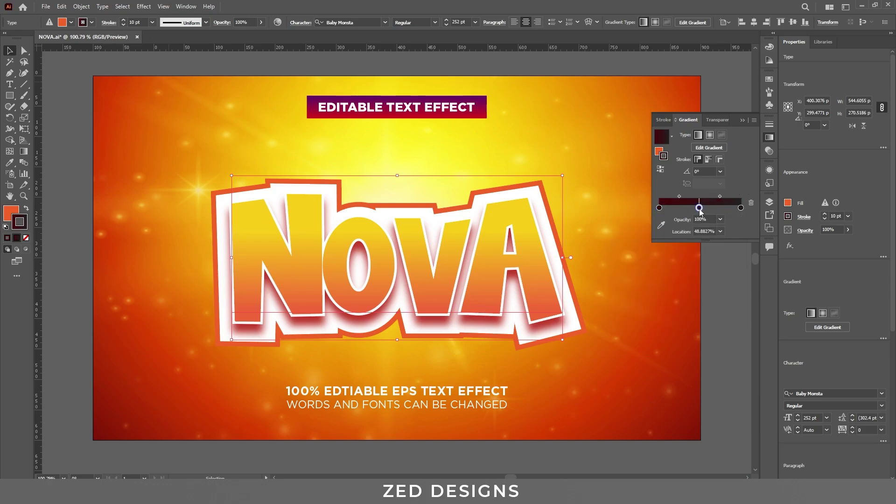
pyautogui.doubleClick(699, 208)
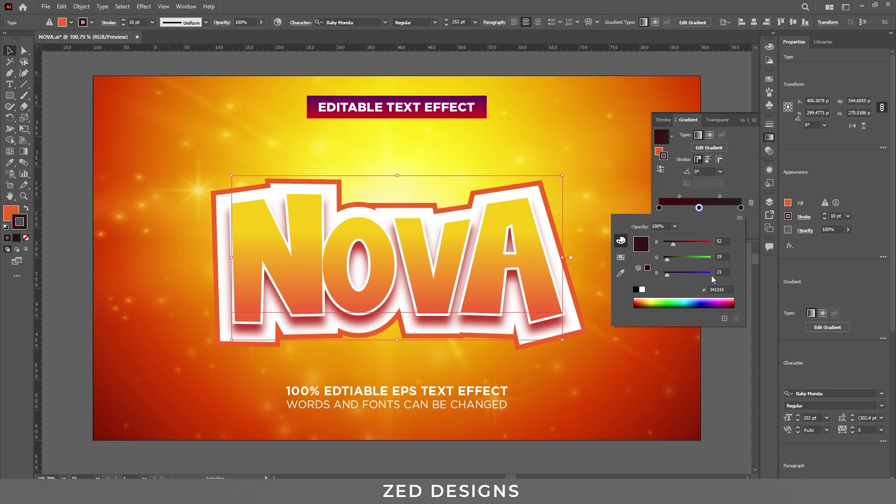
pyautogui.doubleClick(712, 290)
pyautogui.write('ce1')
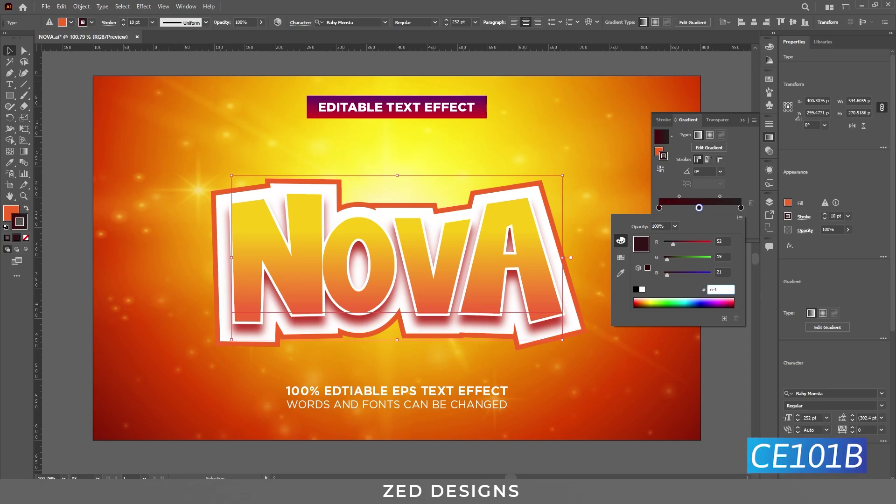
pyautogui.write('01b')
pyautogui.press('Tab')
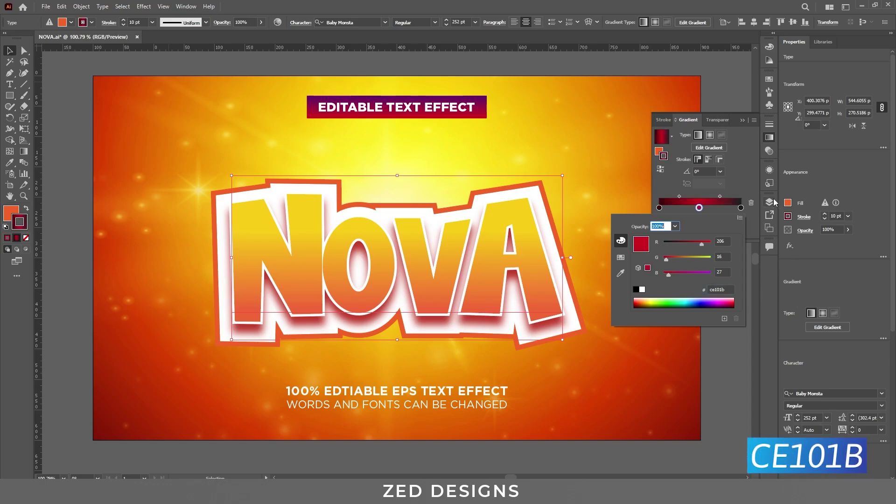
pyautogui.click(759, 186)
pyautogui.click(710, 231)
pyautogui.doubleClick(711, 231)
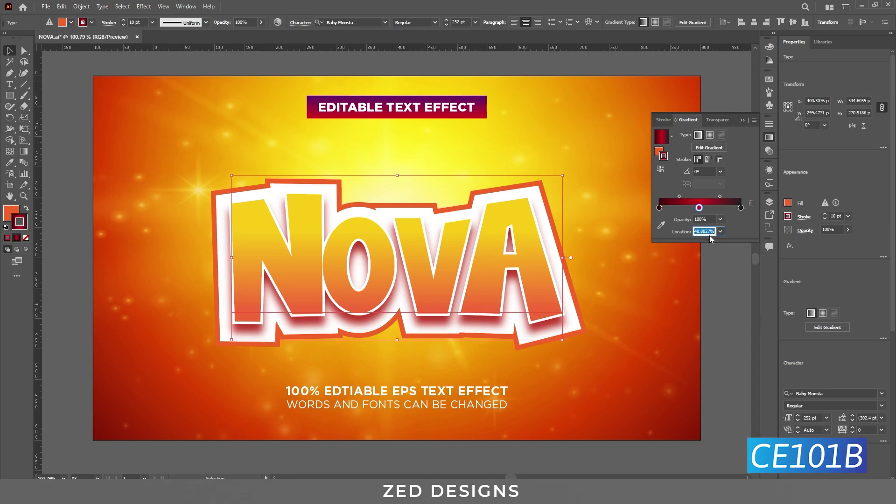
pyautogui.write('61')
pyautogui.press('Tab')
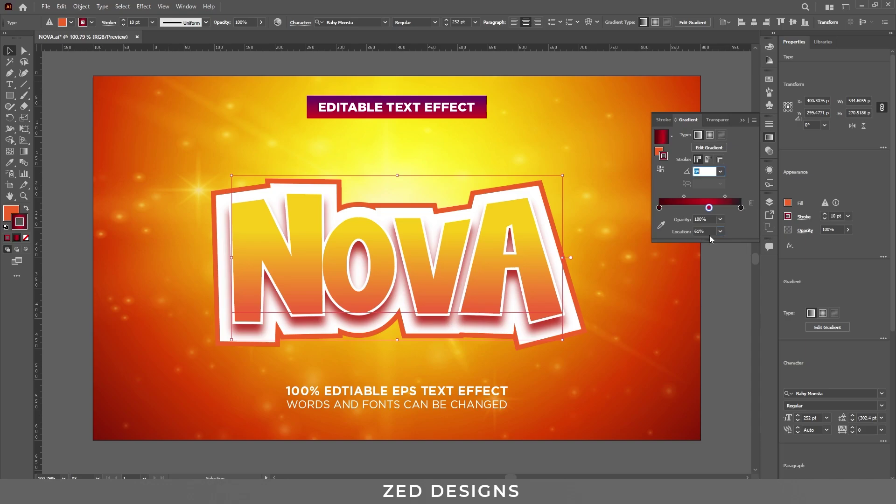
# Step: Set the right stop to 69101b and apply the gradient along the stroke
pyautogui.click(741, 208)
pyautogui.doubleClick(741, 208)
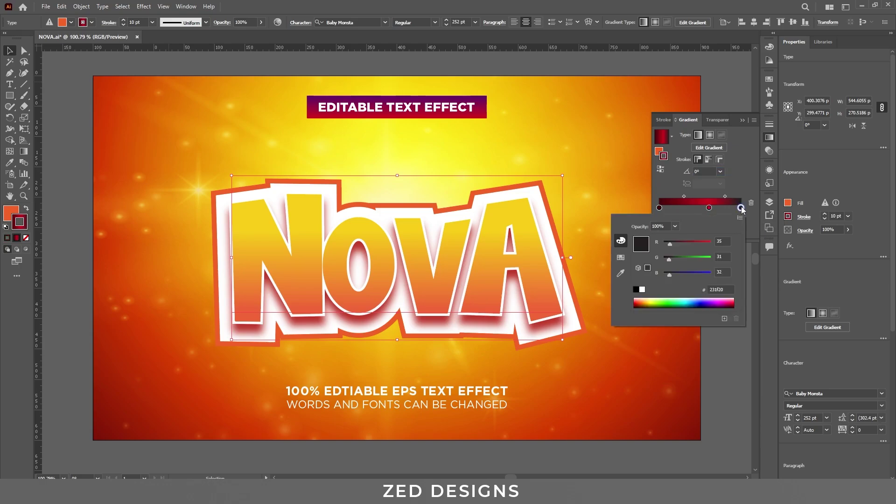
pyautogui.doubleClick(722, 289)
pyautogui.write('69')
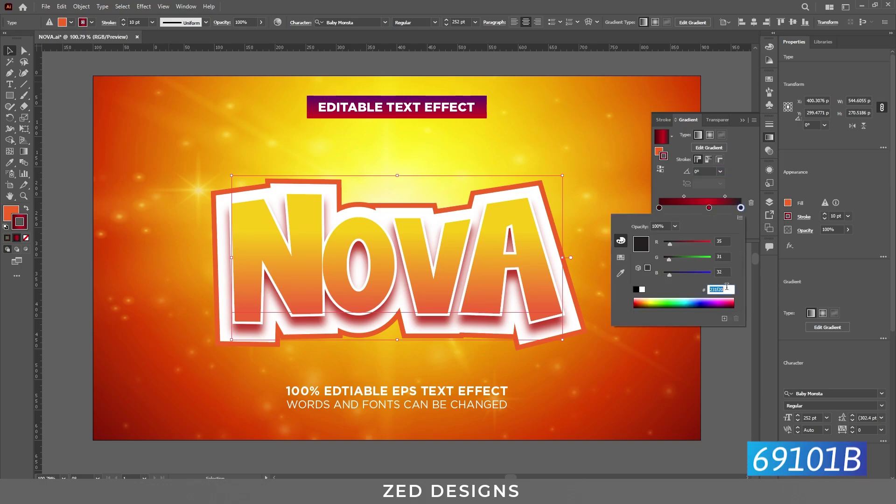
pyautogui.write('101b')
pyautogui.press('Tab')
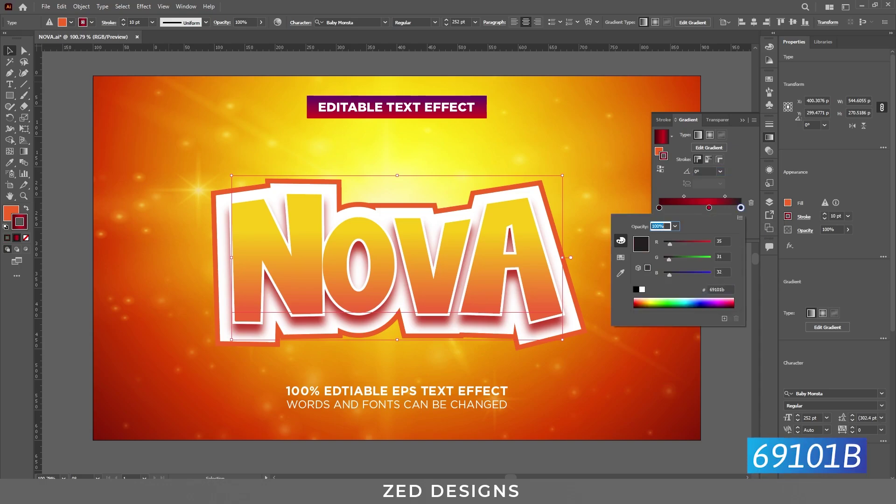
pyautogui.click(743, 187)
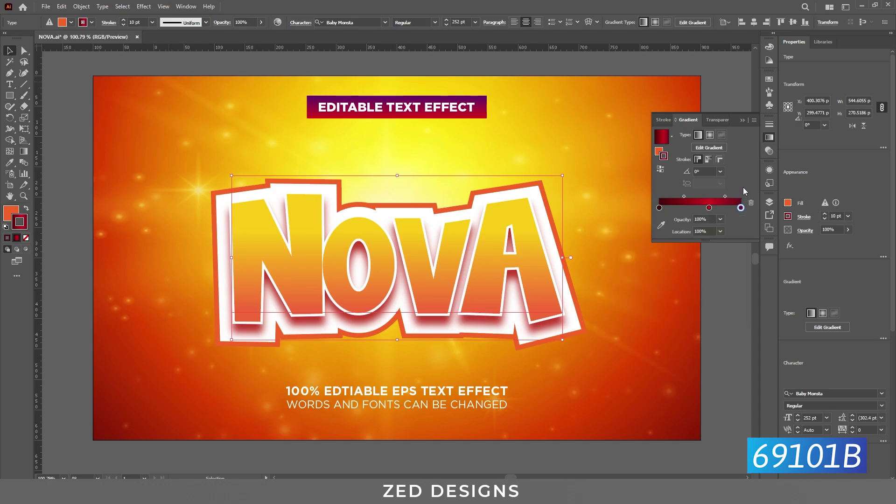
pyautogui.click(710, 160)
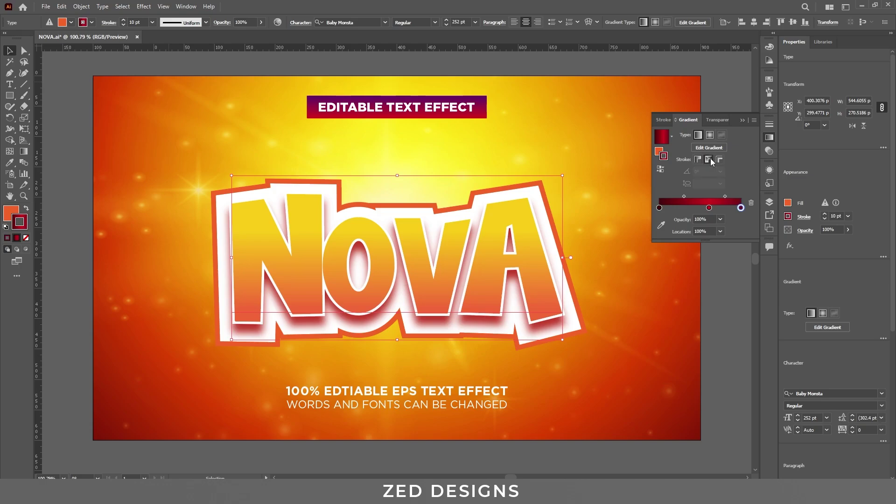
# Step: Give the gradient stroke an Offset Path effect of 28 px
pyautogui.click(769, 170)
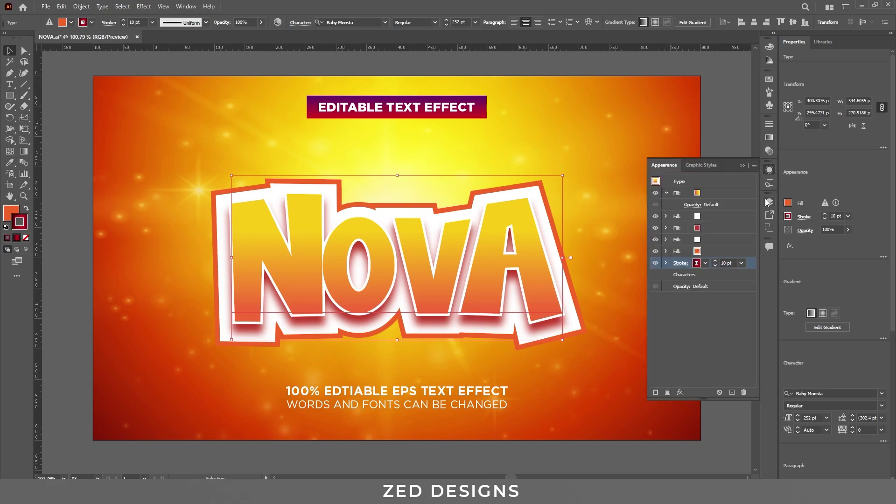
pyautogui.click(666, 263)
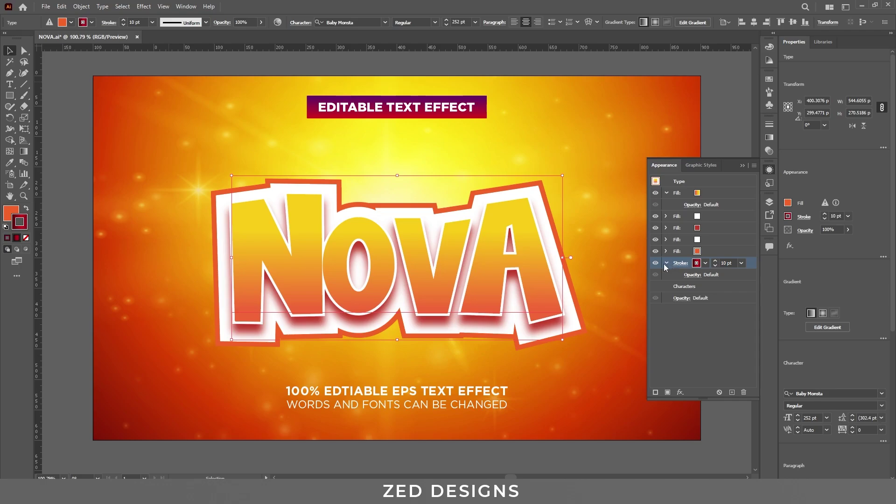
pyautogui.click(681, 394)
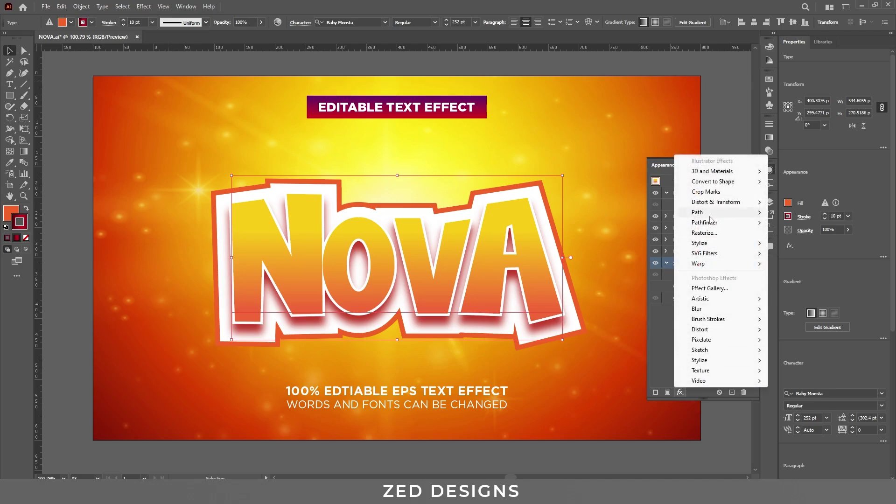
pyautogui.moveTo(710, 214)
pyautogui.click(798, 214)
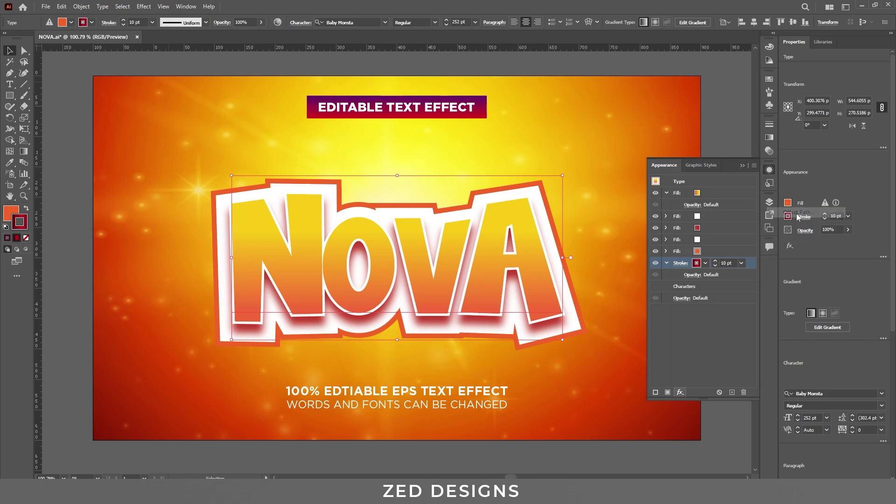
pyautogui.write('28')
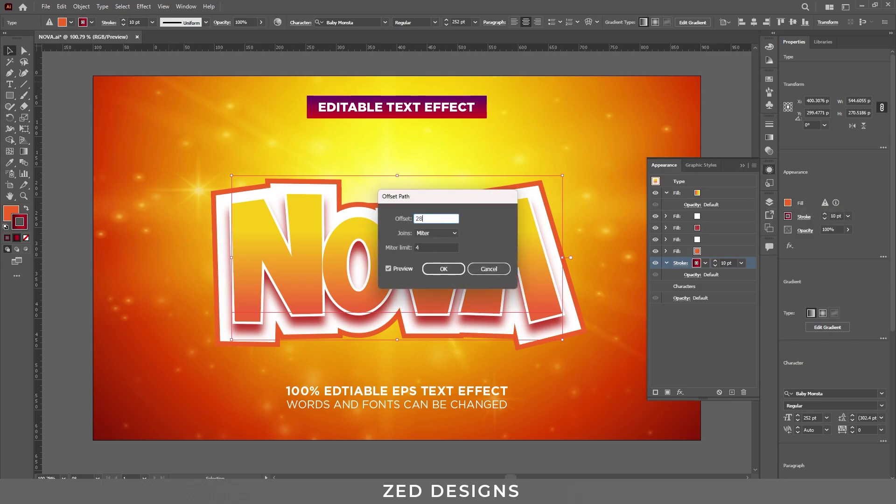
pyautogui.press('Tab')
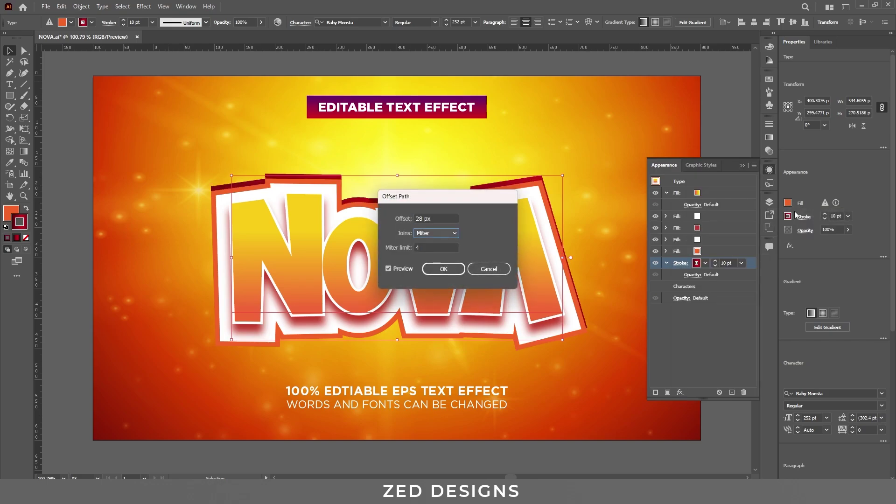
pyautogui.click(446, 269)
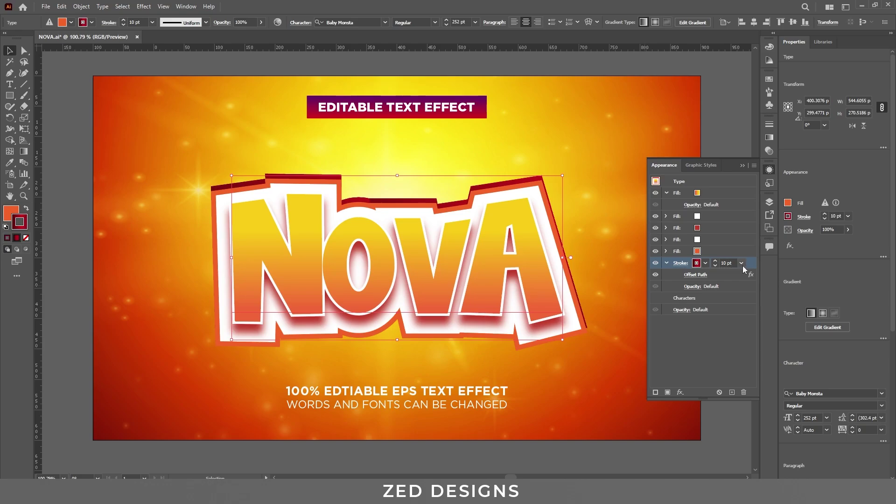
# Step: Add a Transform effect to the stroke with Move Vertical set to 8 px
pyautogui.click(681, 393)
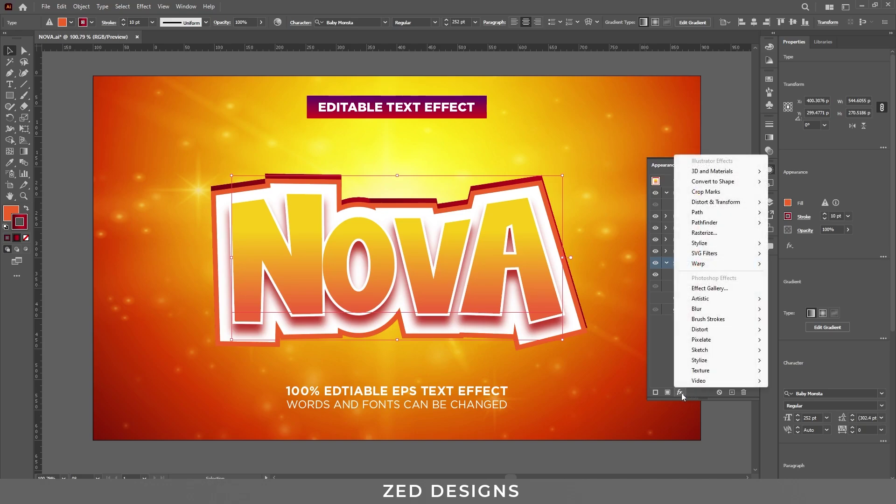
pyautogui.moveTo(732, 205)
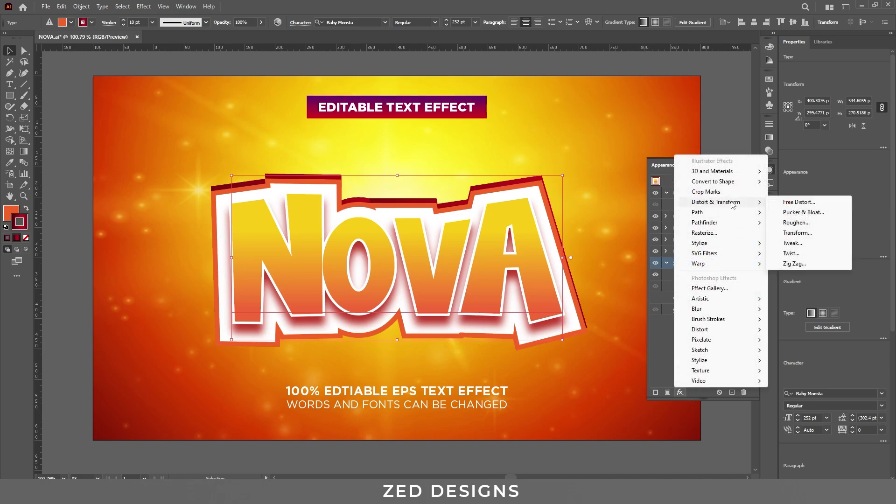
pyautogui.click(798, 233)
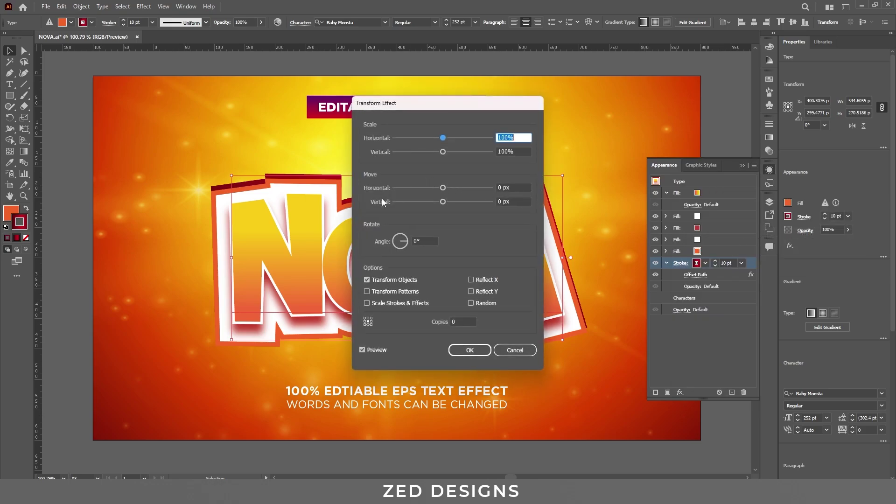
pyautogui.click(518, 187)
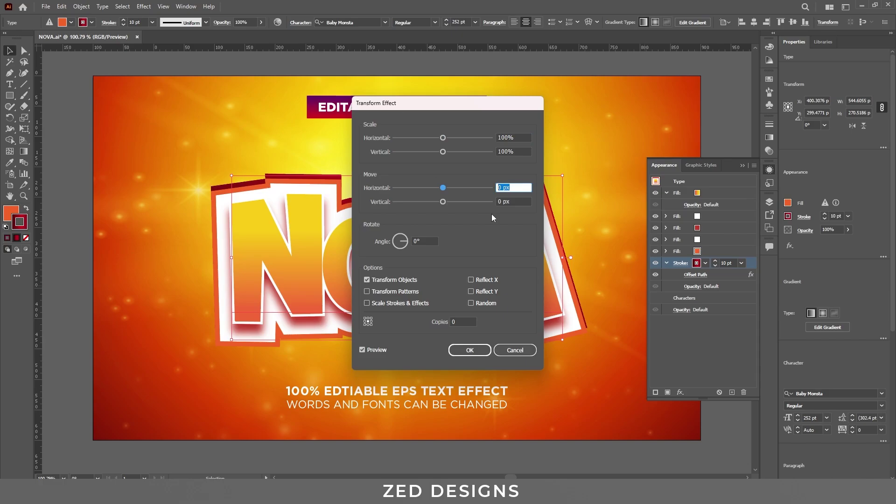
pyautogui.press('Tab')
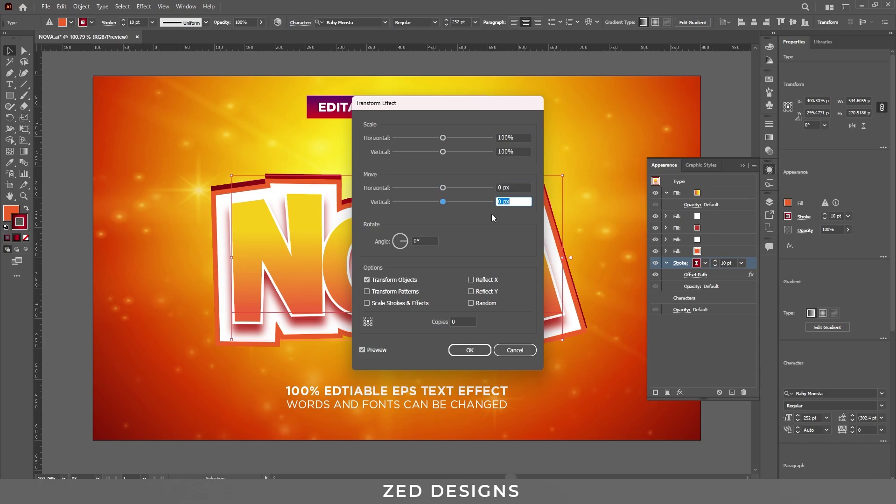
pyautogui.write('8')
pyautogui.press('Tab')
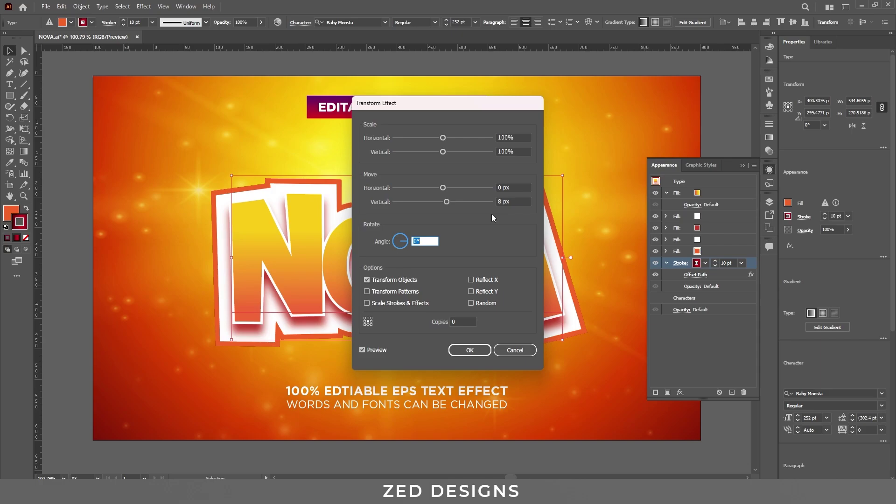
pyautogui.click(480, 351)
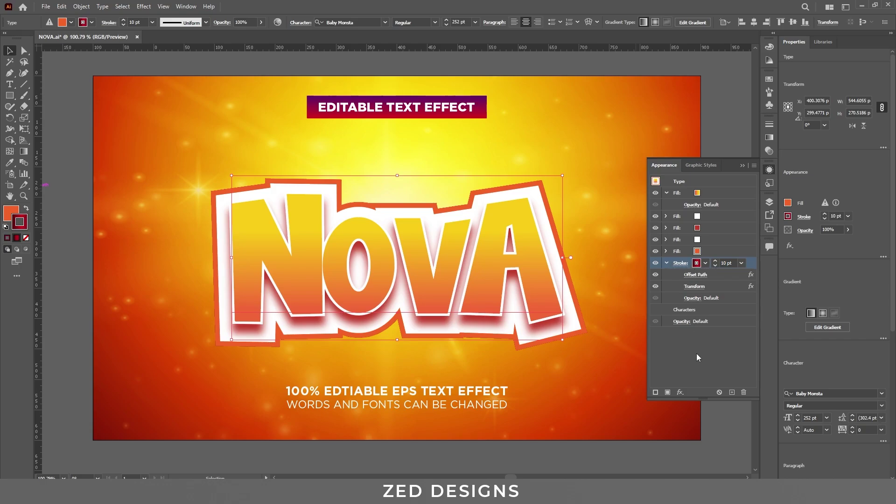
# Step: Add a second Transform effect to the stroke: Move Vertical 0.5 px, 80 copies; then select the orange fill
pyautogui.click(681, 392)
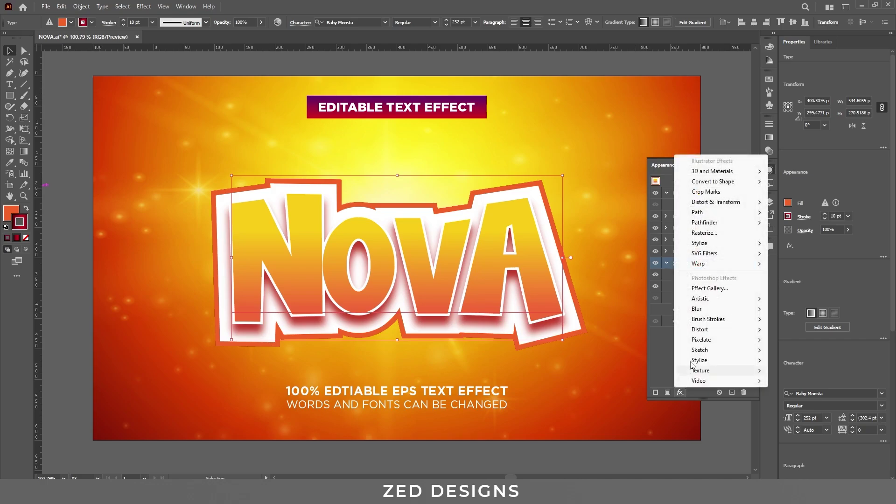
pyautogui.moveTo(743, 202)
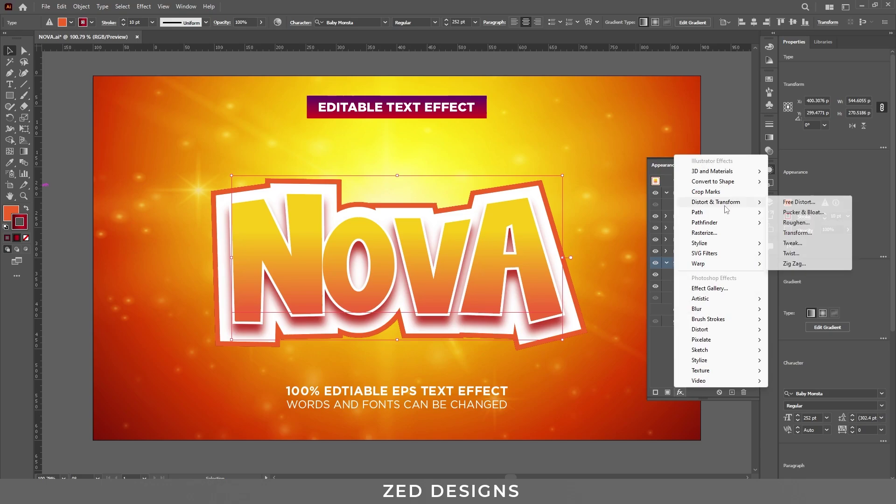
pyautogui.click(797, 233)
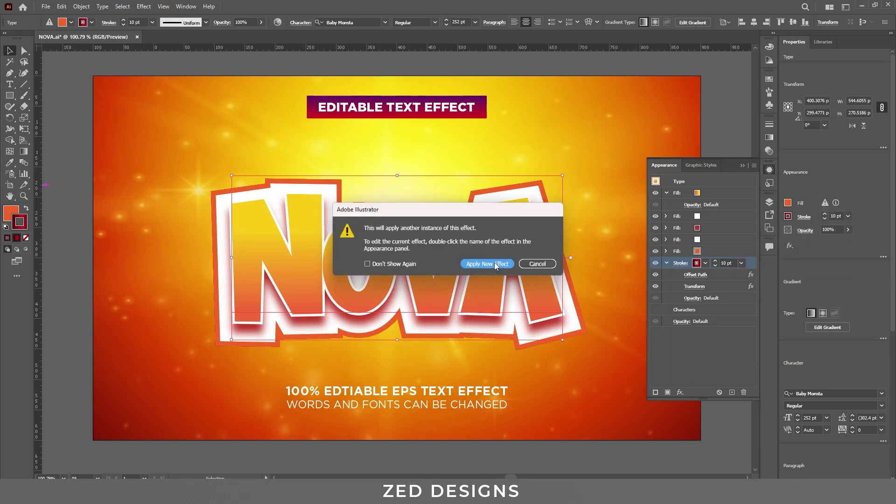
pyautogui.click(494, 262)
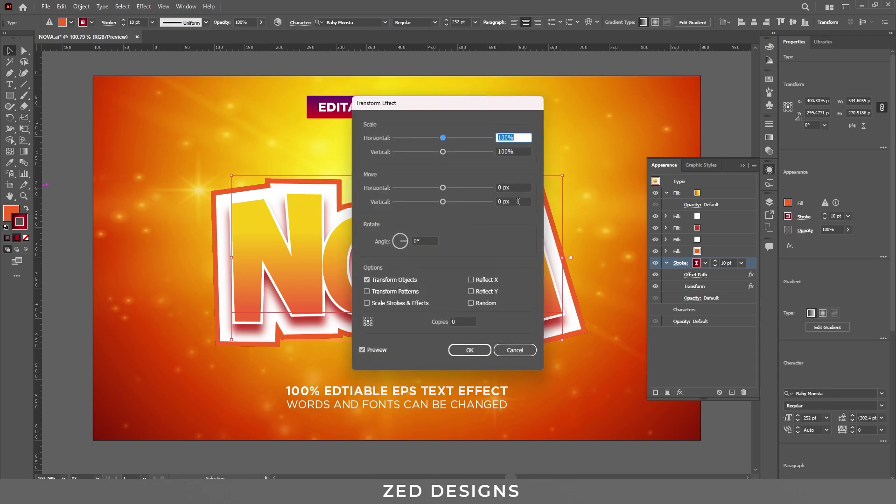
pyautogui.click(518, 201)
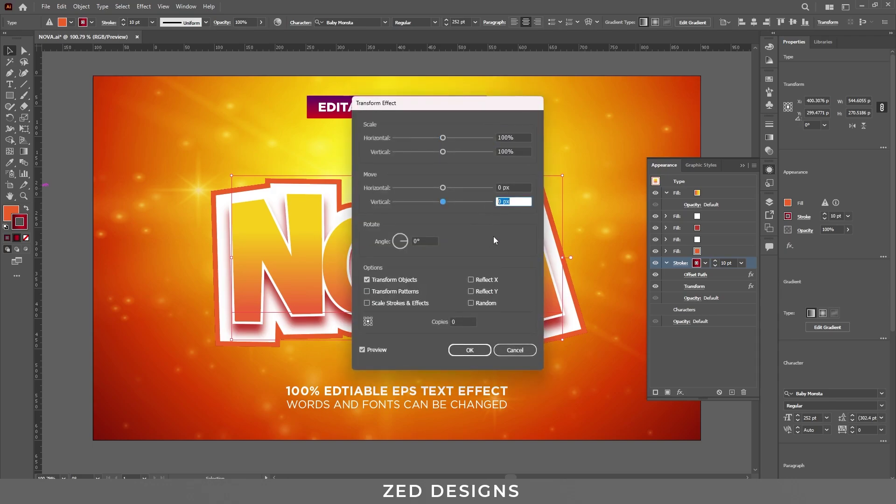
pyautogui.write('0.5')
pyautogui.press('Tab')
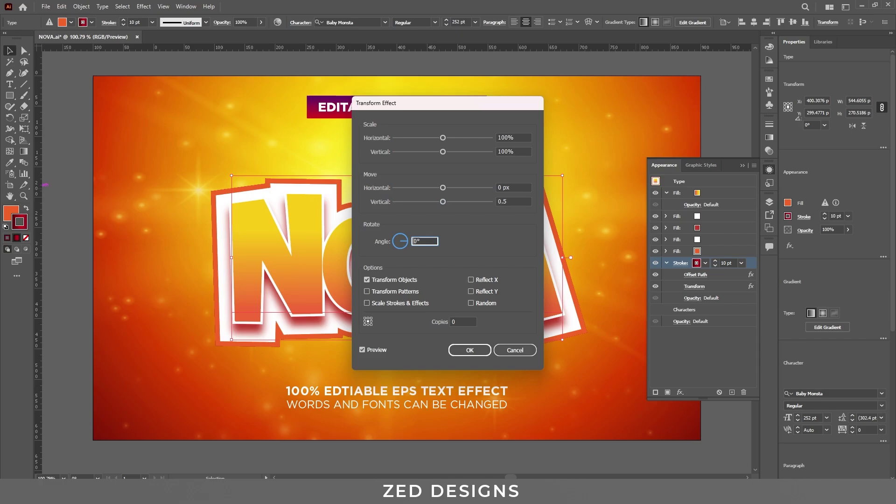
pyautogui.click(460, 325)
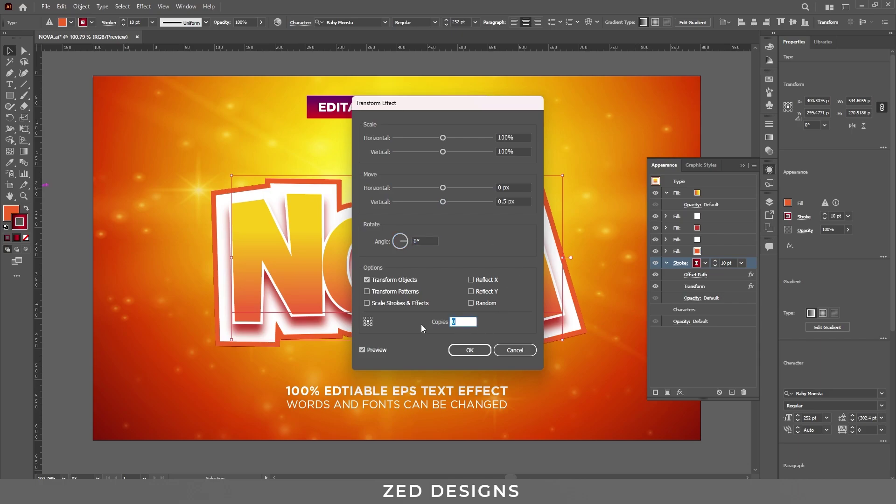
pyautogui.write('80')
pyautogui.press('Tab')
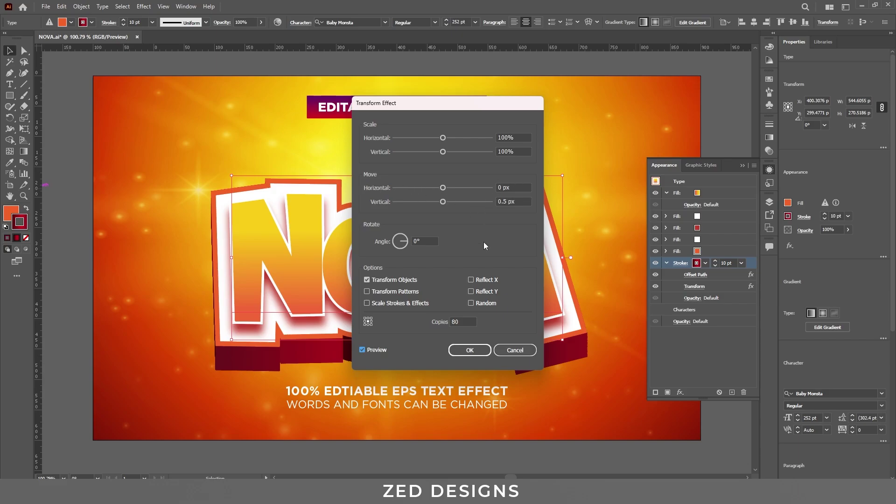
pyautogui.click(470, 351)
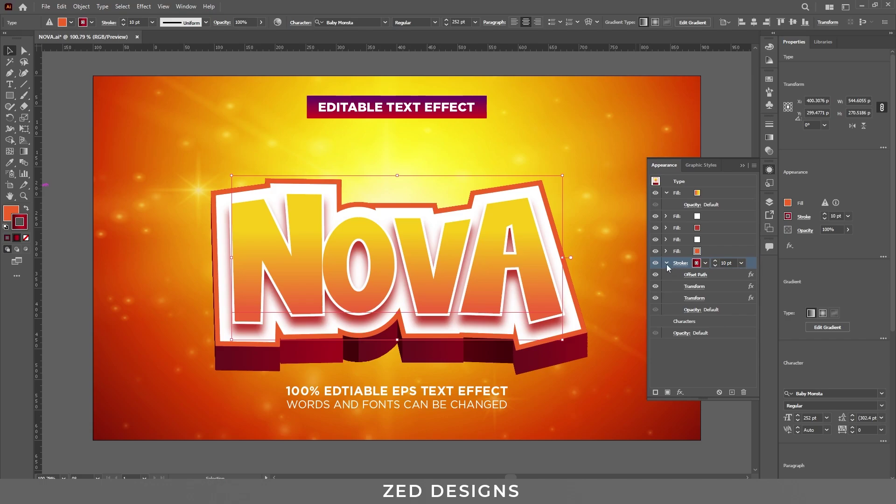
pyautogui.click(667, 263)
pyautogui.click(732, 253)
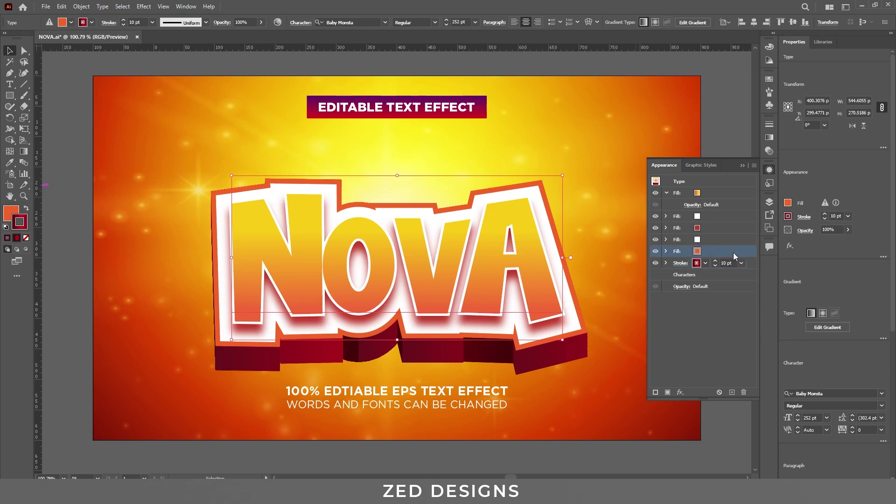
# Step: Duplicate the orange fill, move the copy below the stroke, and recolour it black
pyautogui.click(732, 393)
pyautogui.click(704, 263)
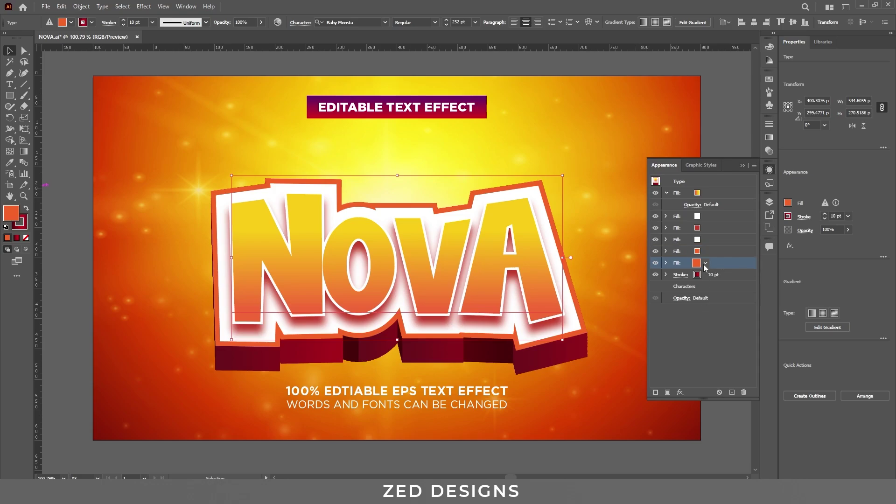
pyautogui.moveTo(736, 263); pyautogui.dragTo(732, 281)
pyautogui.click(707, 276)
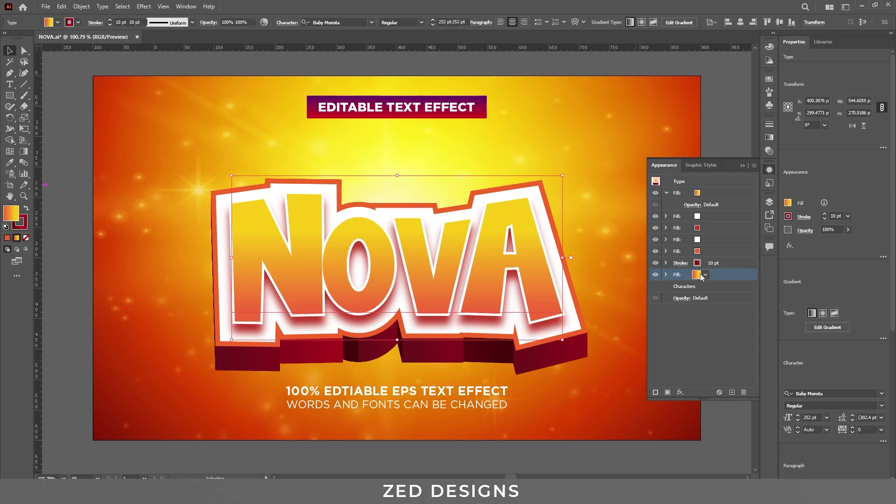
pyautogui.click(706, 274)
pyautogui.click(630, 291)
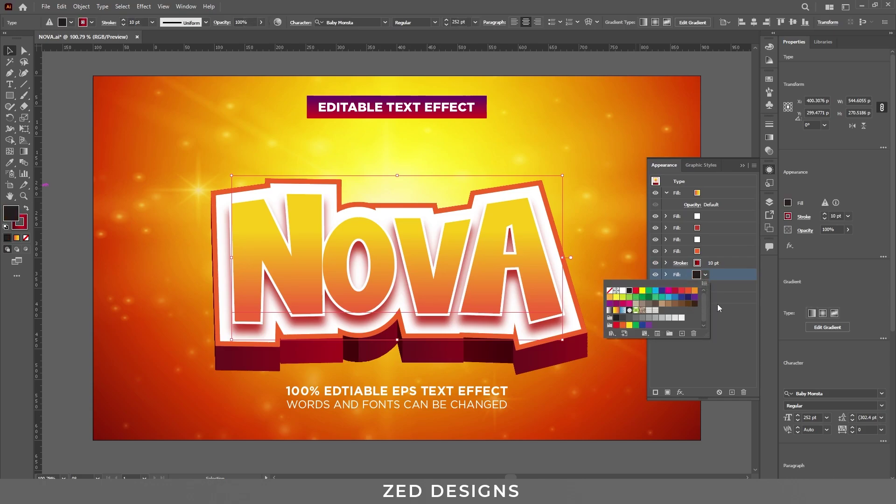
pyautogui.press('Return')
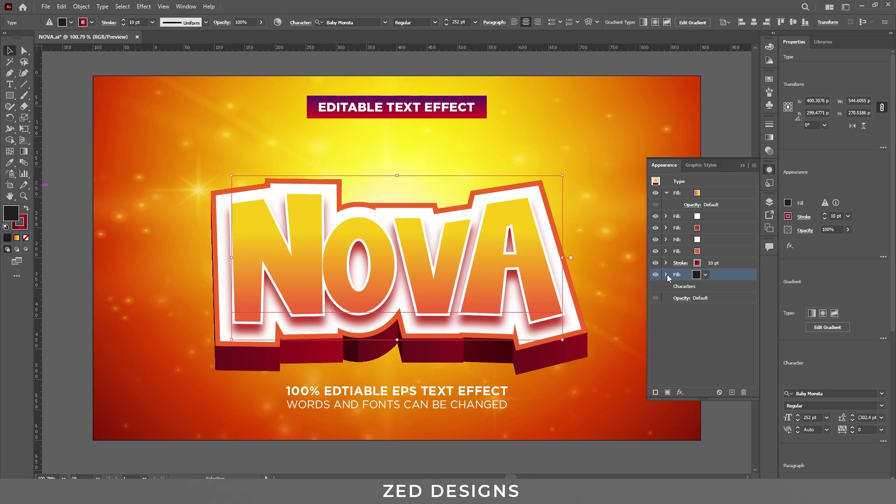
pyautogui.click(667, 274)
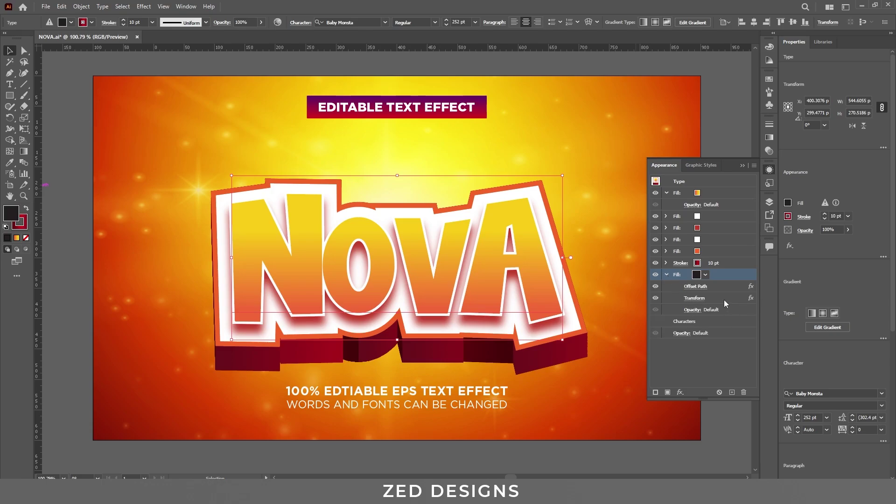
# Step: Change the black fill's Transform effect to Move Vertical 60 px
pyautogui.click(695, 298)
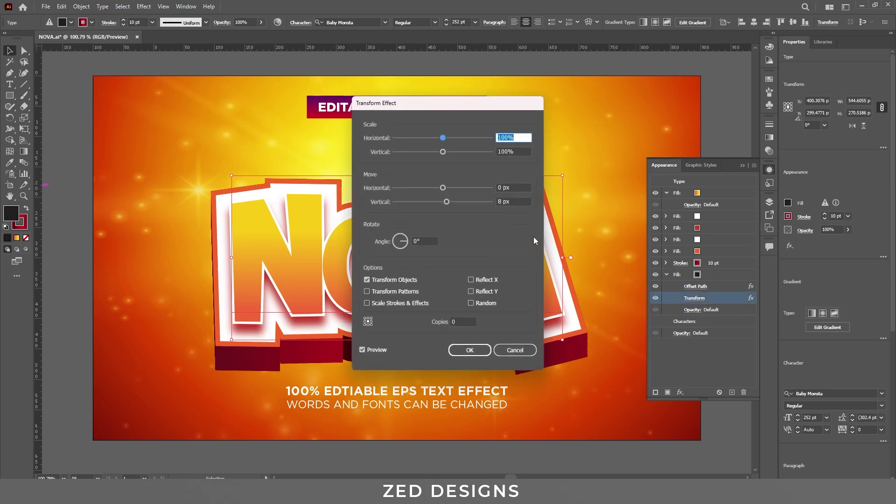
pyautogui.click(514, 202)
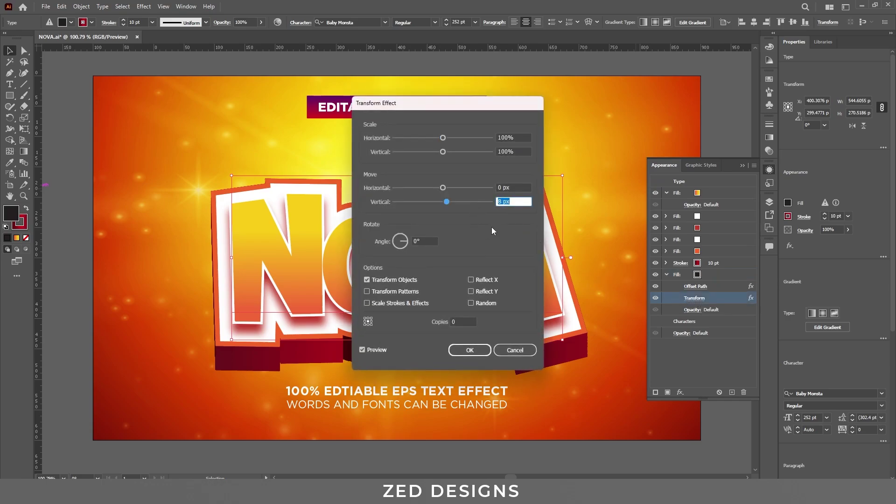
pyautogui.write('60')
pyautogui.press('Tab')
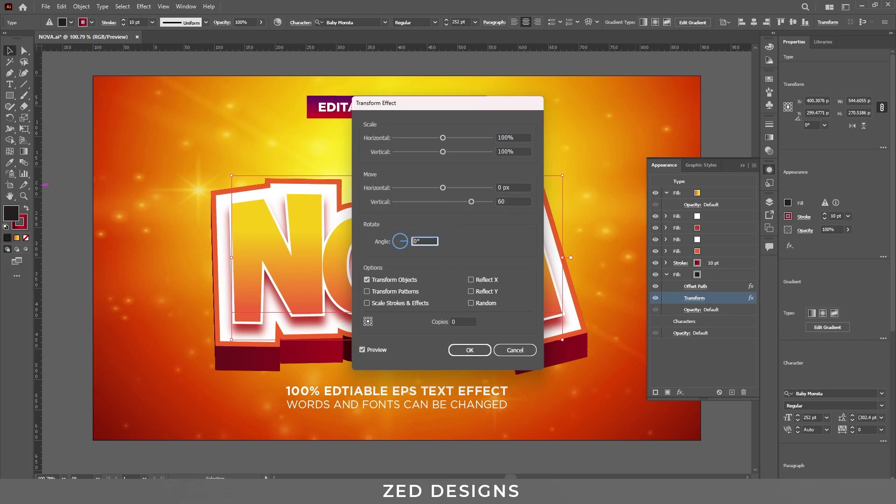
pyautogui.click(462, 350)
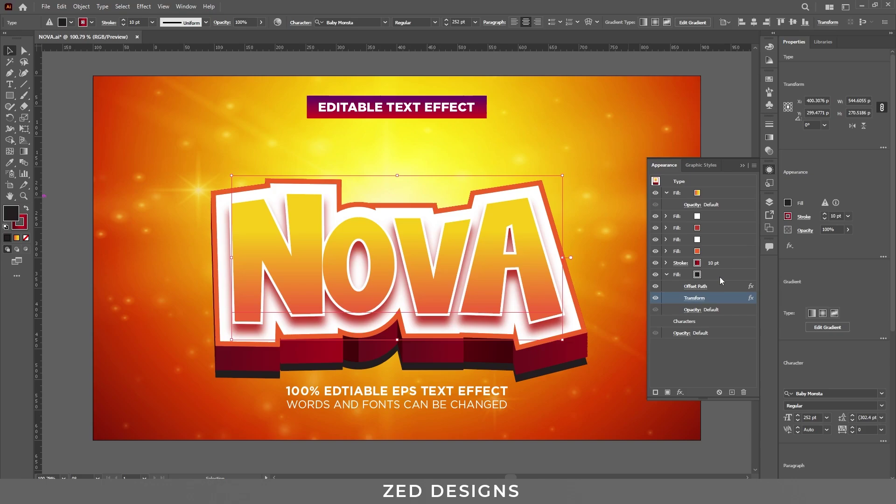
pyautogui.click(720, 278)
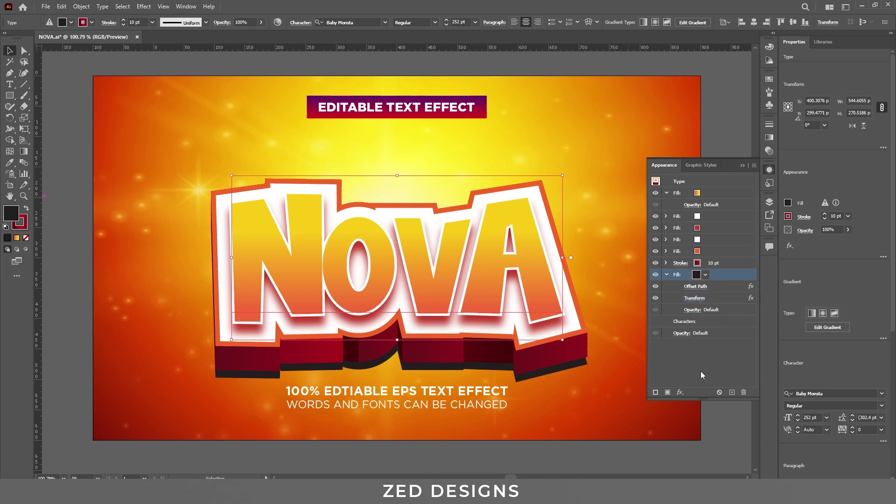
# Step: Add a Gaussian Blur with radius 50 to the black fill
pyautogui.click(680, 392)
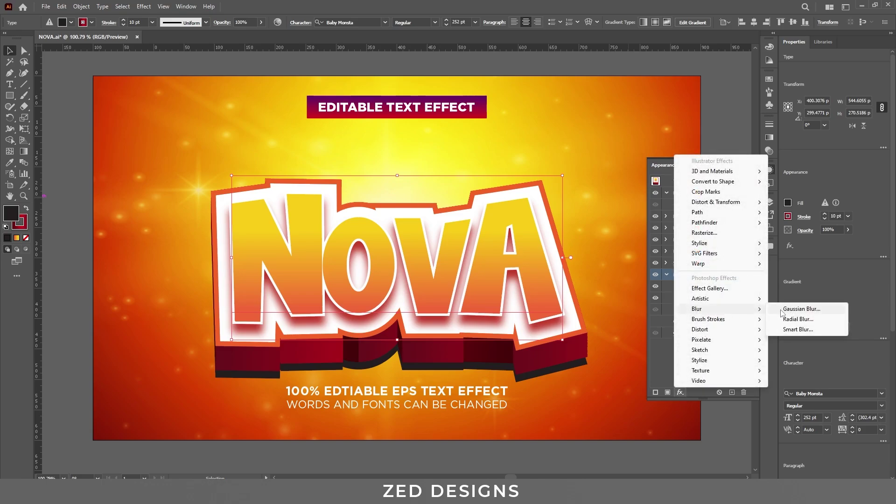
pyautogui.click(785, 309)
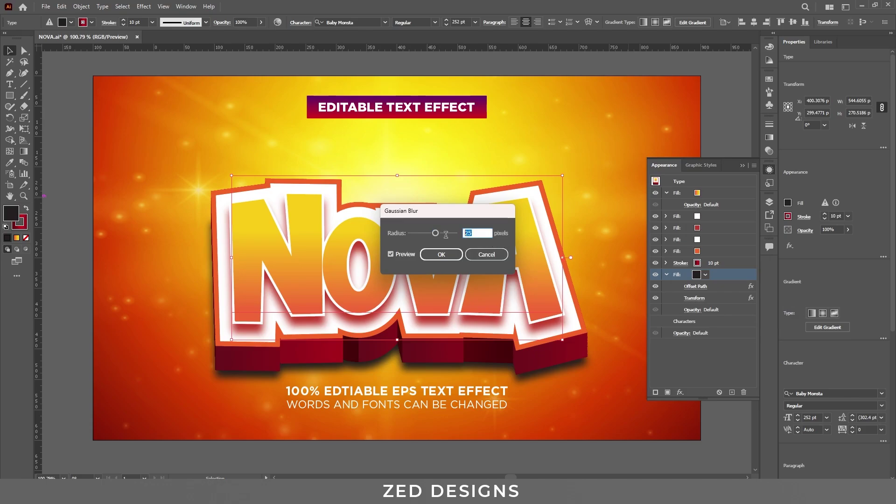
pyautogui.write('50')
pyautogui.press('Tab')
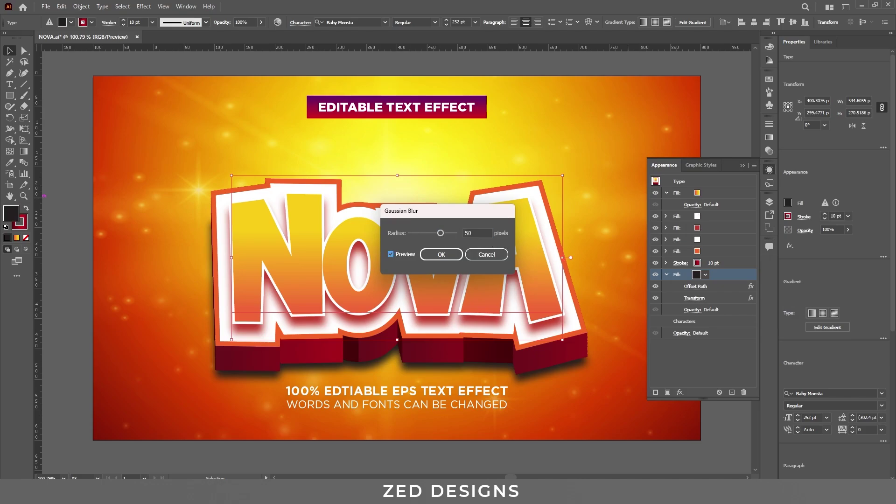
pyautogui.click(442, 255)
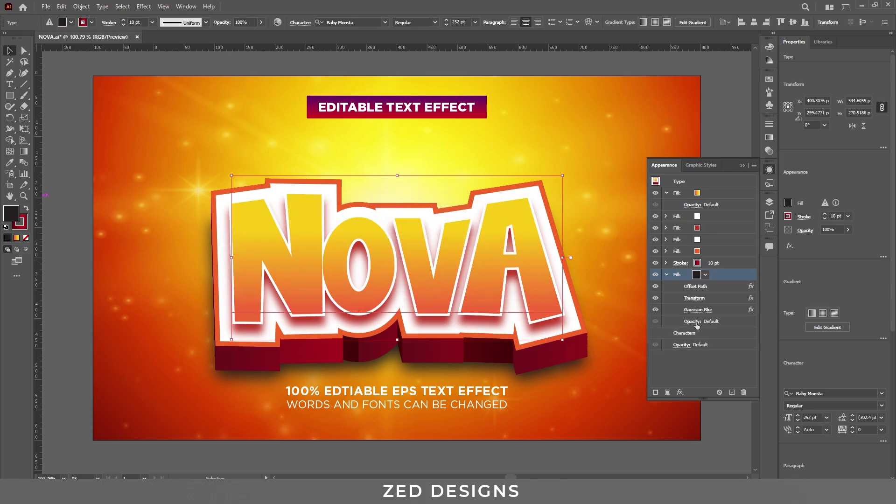
# Step: Set the shadow fill's blend mode to Multiply at 70% opacity
pyautogui.click(694, 322)
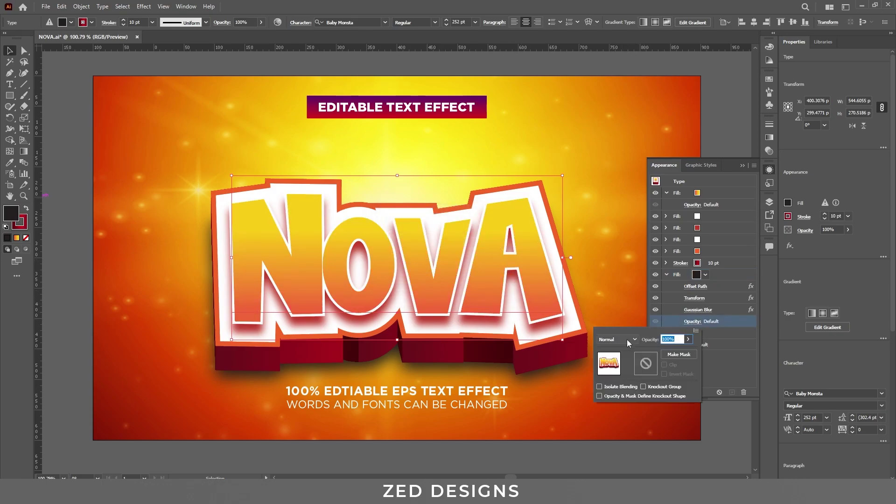
pyautogui.click(615, 340)
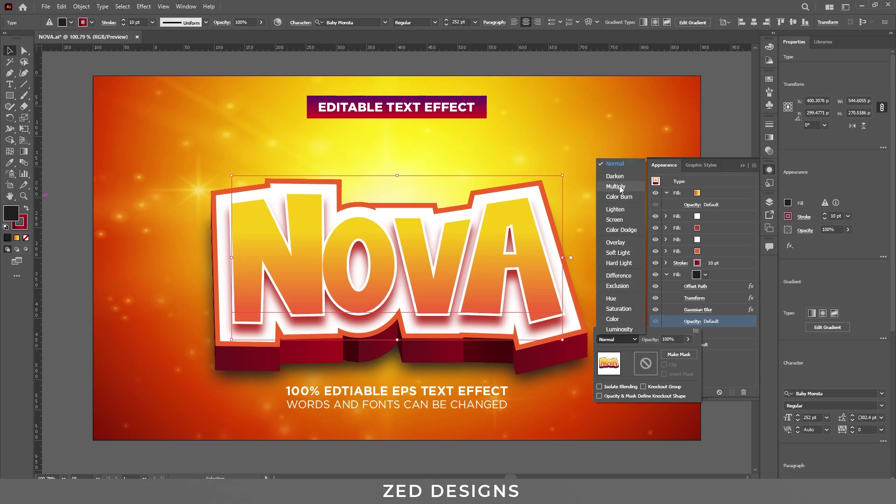
pyautogui.click(615, 164)
pyautogui.press('m')
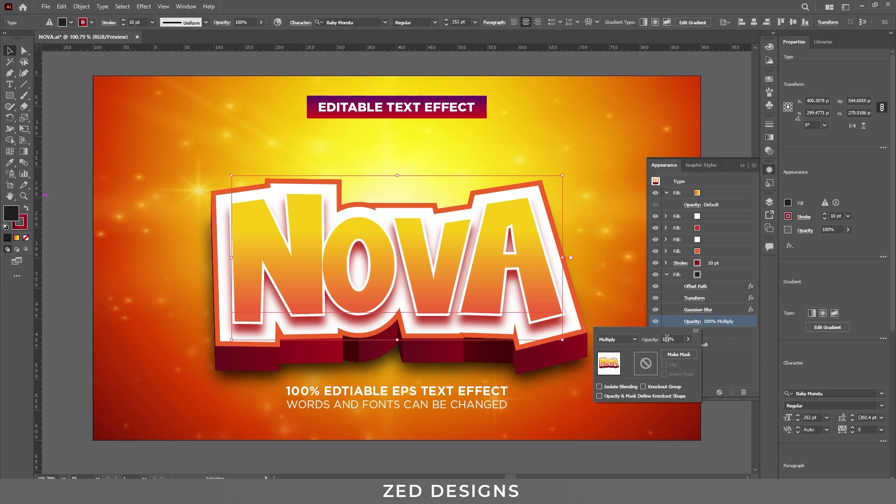
pyautogui.click(668, 339)
pyautogui.write('70')
pyautogui.press('Tab')
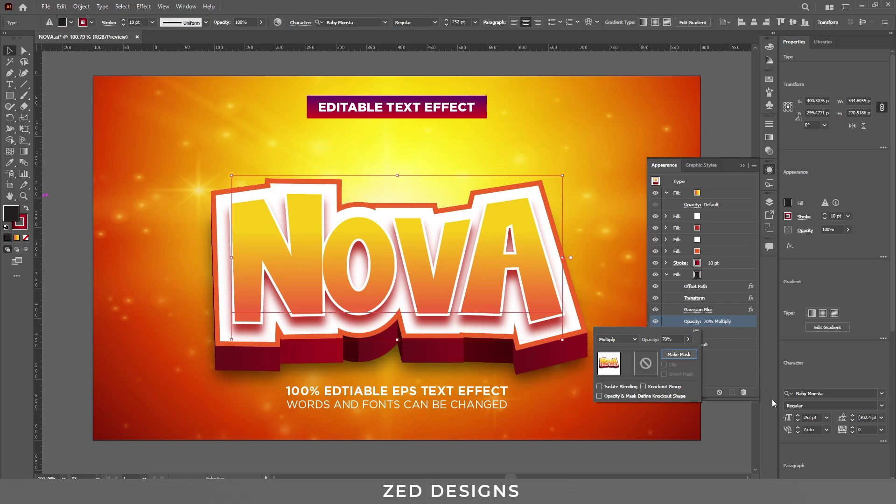
pyautogui.click(701, 333)
pyautogui.click(667, 276)
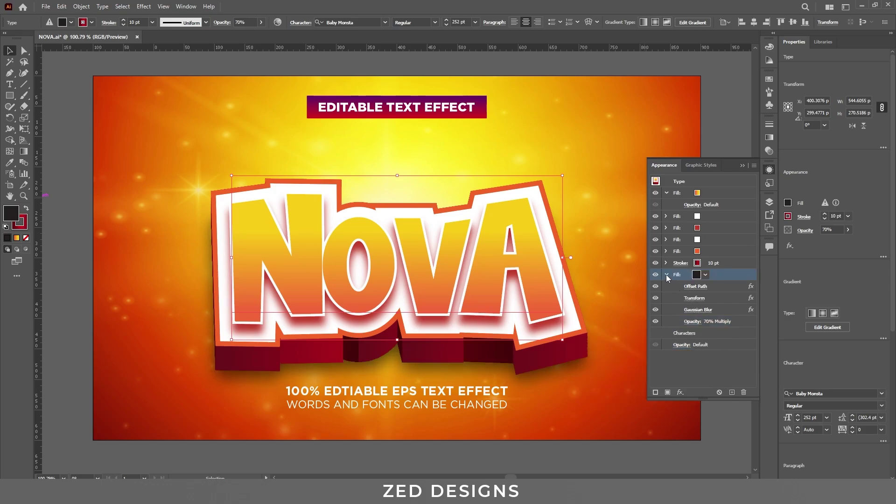
# Step: Collapse the fill rows, undo an accidental pink fill, and duplicate the top gradient fill
pyautogui.click(666, 275)
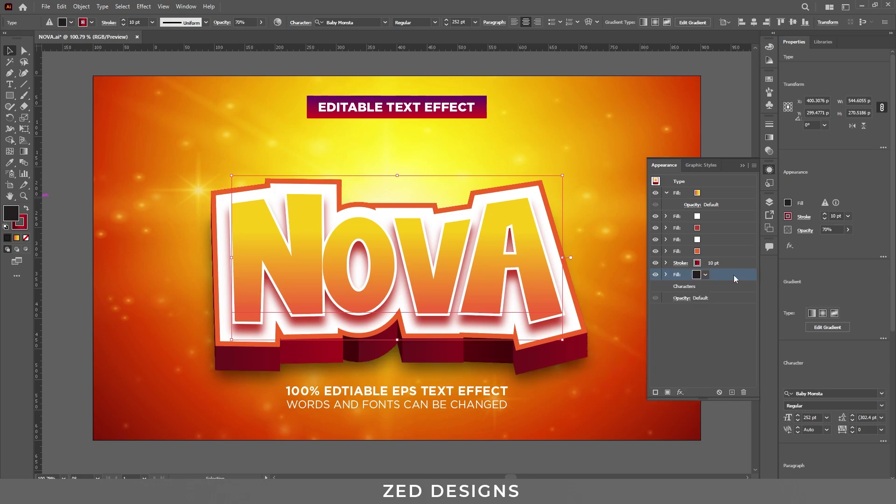
pyautogui.click(667, 192)
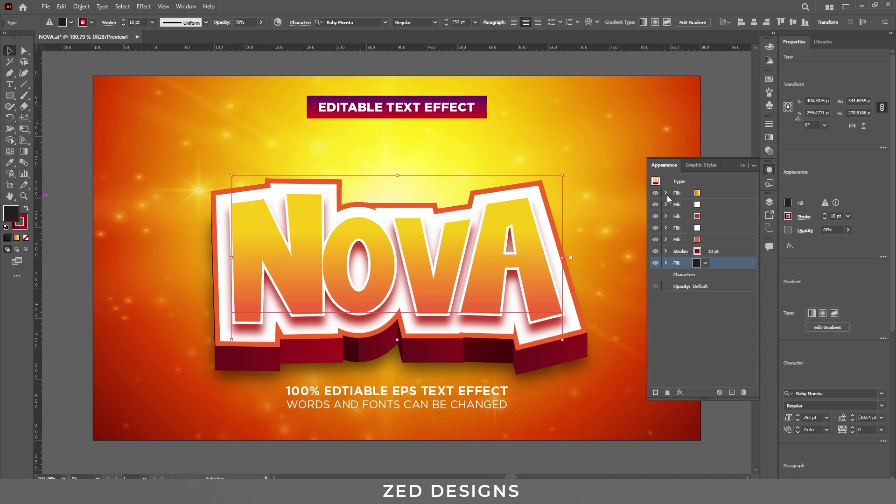
pyautogui.moveTo(688, 203); pyautogui.dragTo(479, 223)
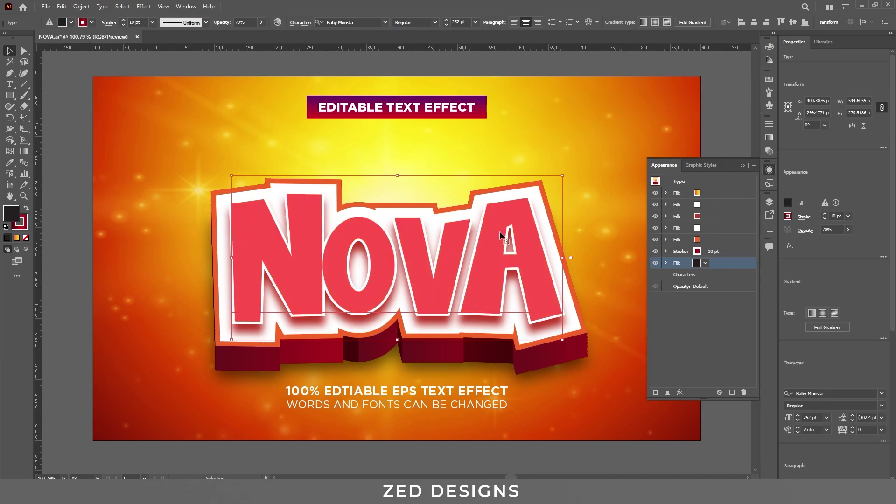
pyautogui.hotkey('ctrl', 'z')
pyautogui.click(715, 194)
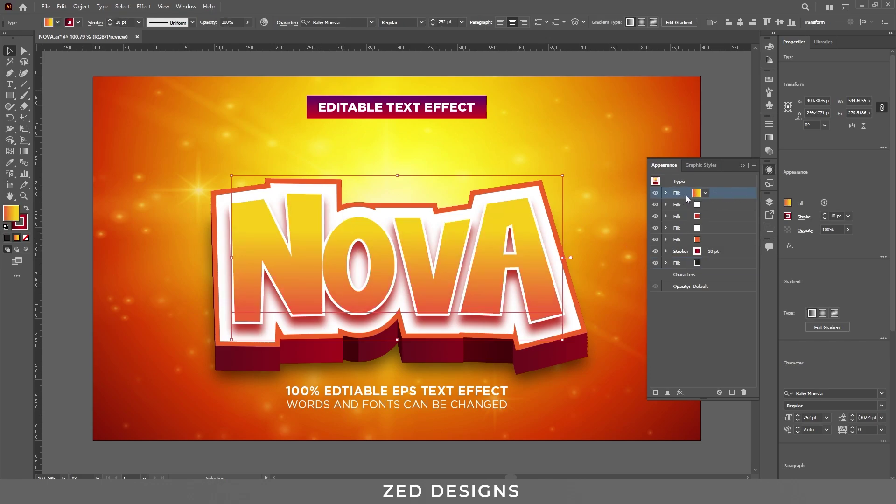
pyautogui.click(732, 393)
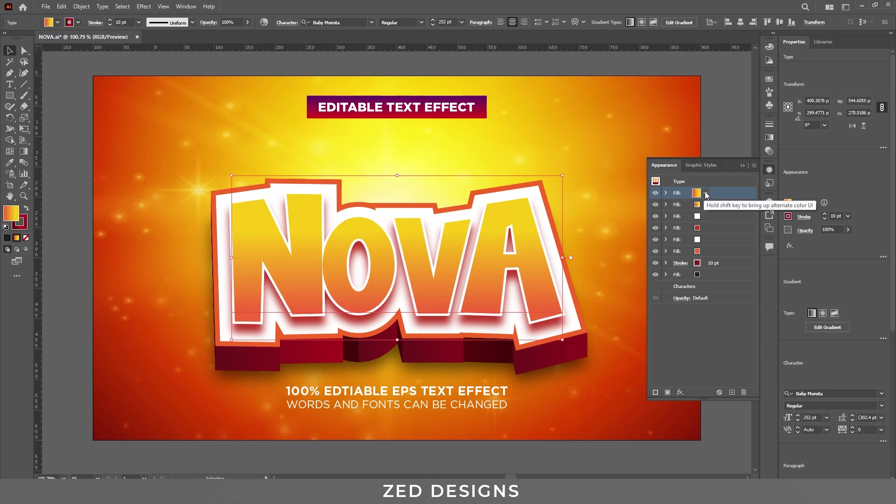
# Step: Browse the swatch libraries to Patterns > Basic Graphics for the top fill
pyautogui.click(705, 195)
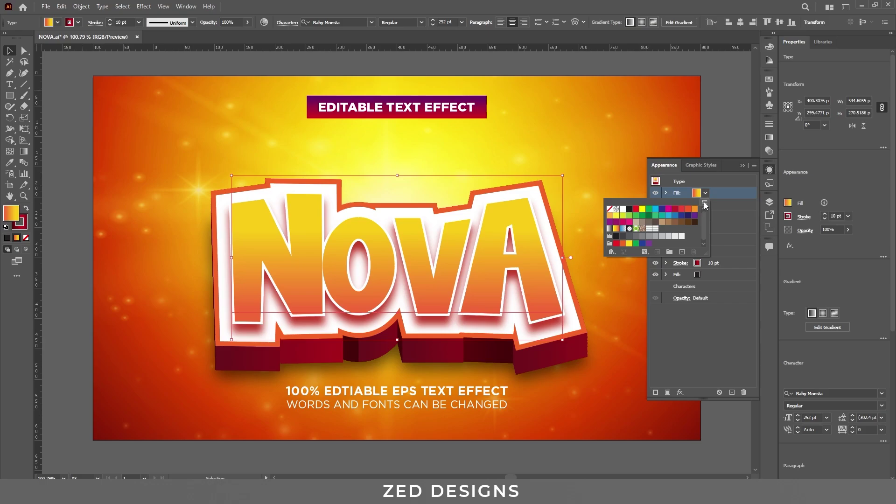
pyautogui.click(705, 203)
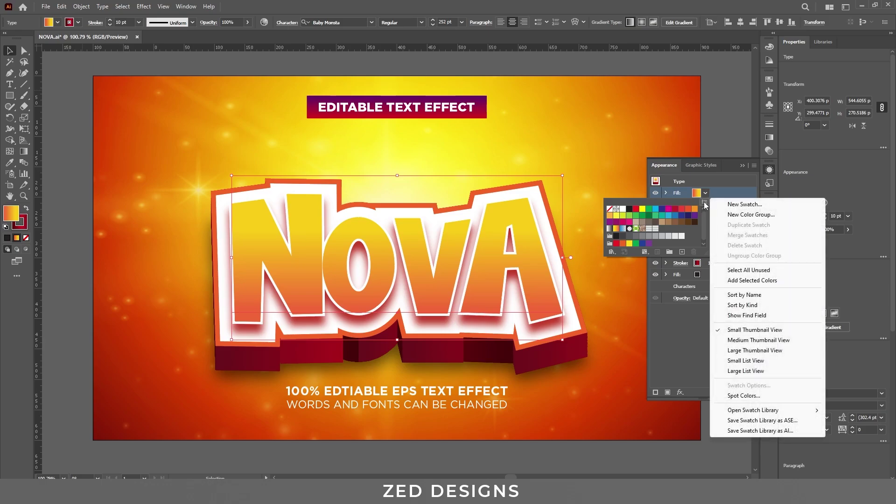
pyautogui.moveTo(739, 412)
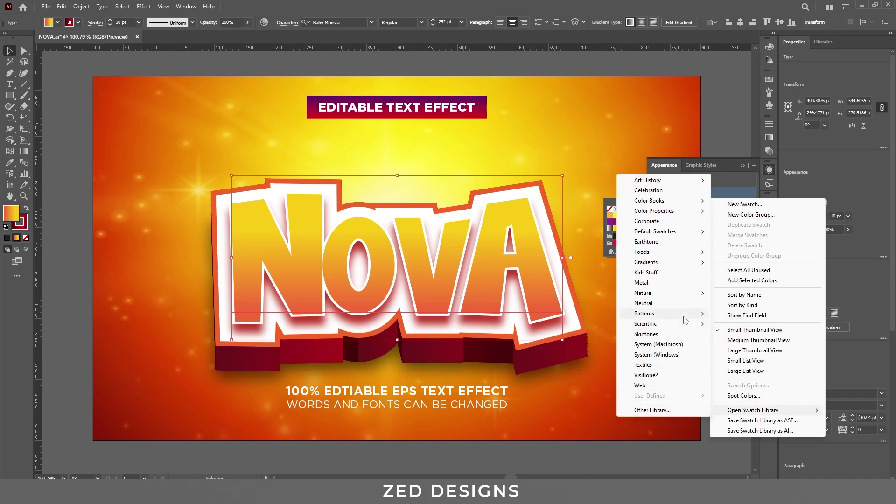
pyautogui.moveTo(683, 317)
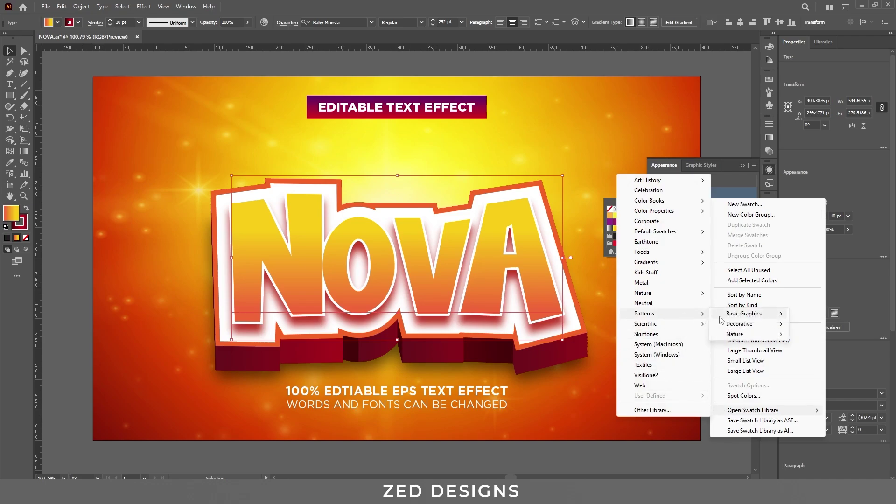
pyautogui.moveTo(747, 320)
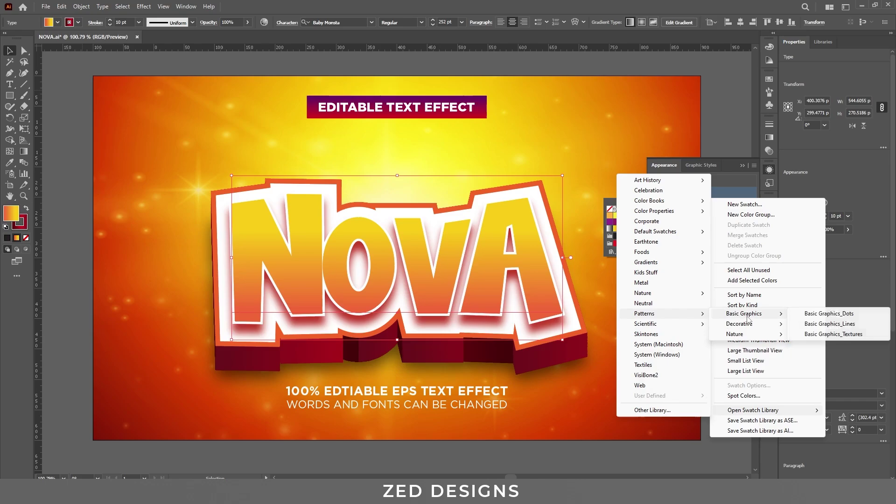
# Step: Fill the top layer with a fine horizontal-lines swatch from Basic Graphics_Lines
pyautogui.click(829, 324)
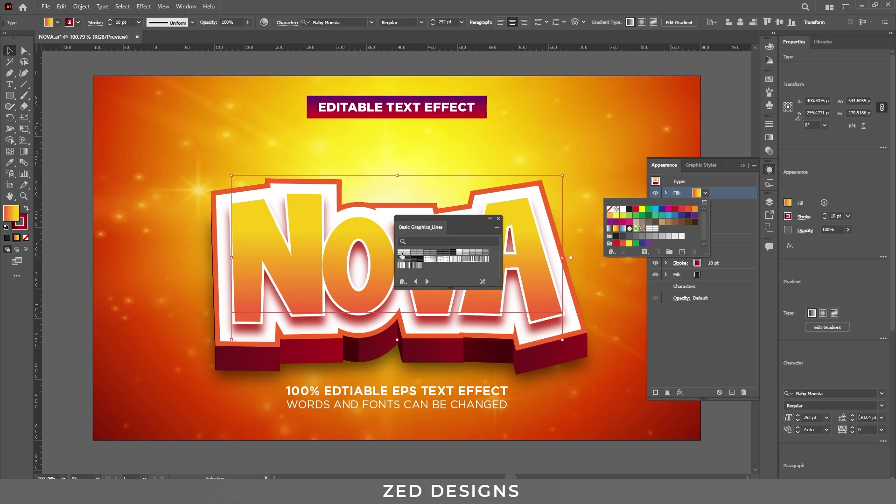
pyautogui.click(401, 256)
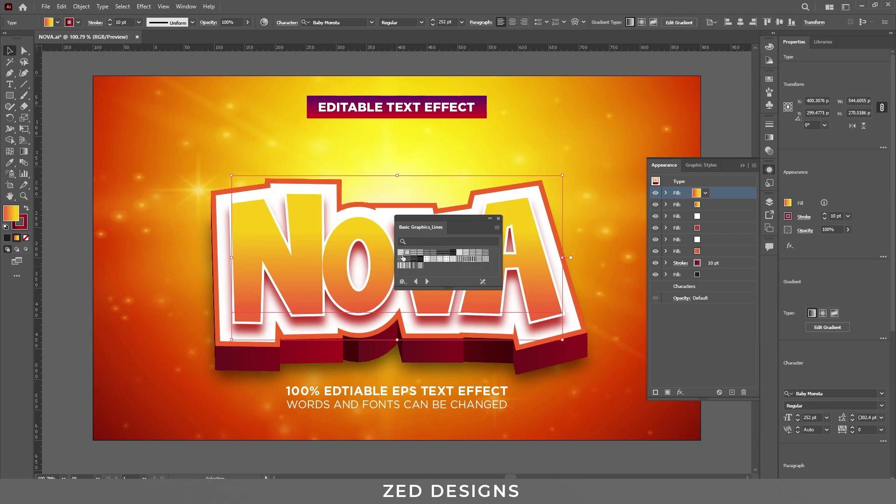
pyautogui.click(406, 253)
pyautogui.moveTo(461, 220); pyautogui.dragTo(605, 163)
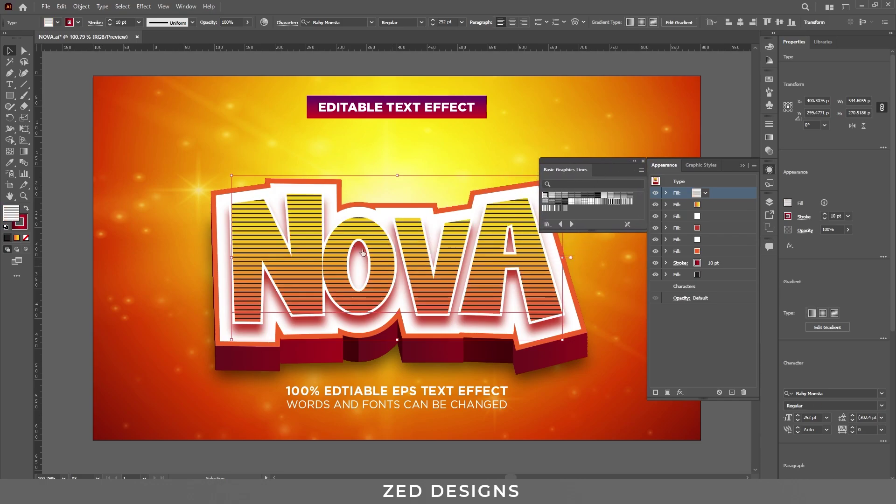
pyautogui.click(604, 204)
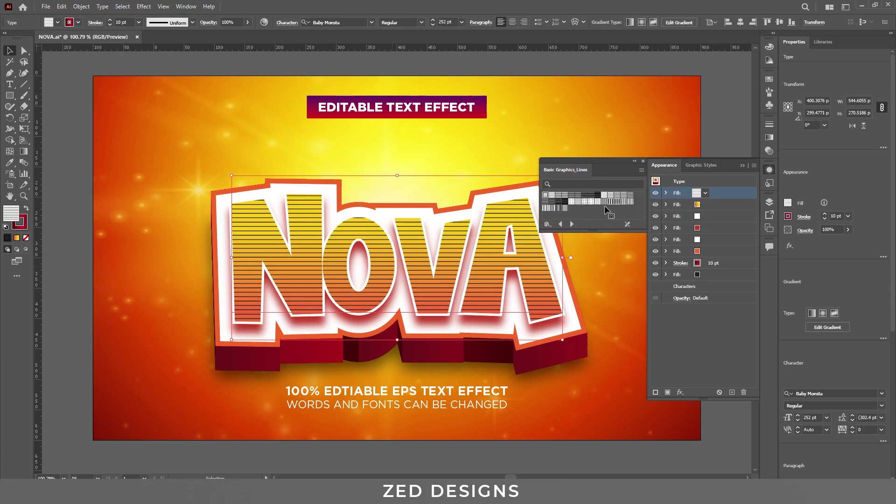
pyautogui.click(643, 160)
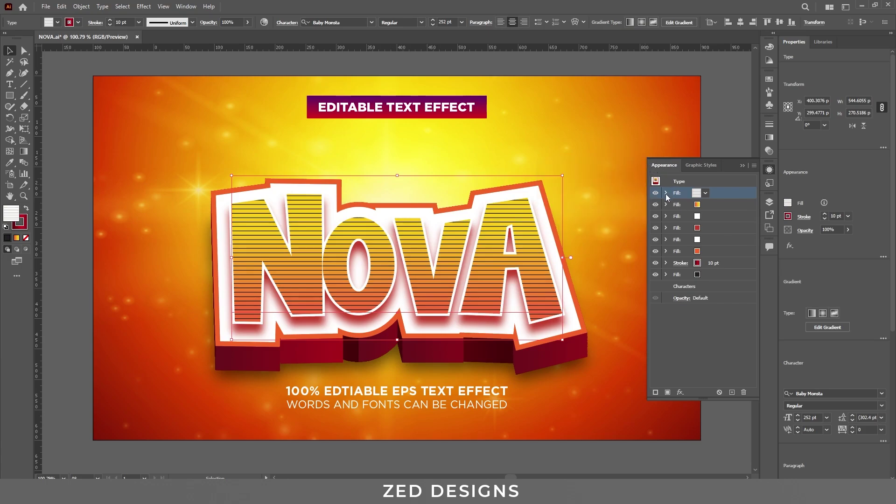
pyautogui.click(666, 193)
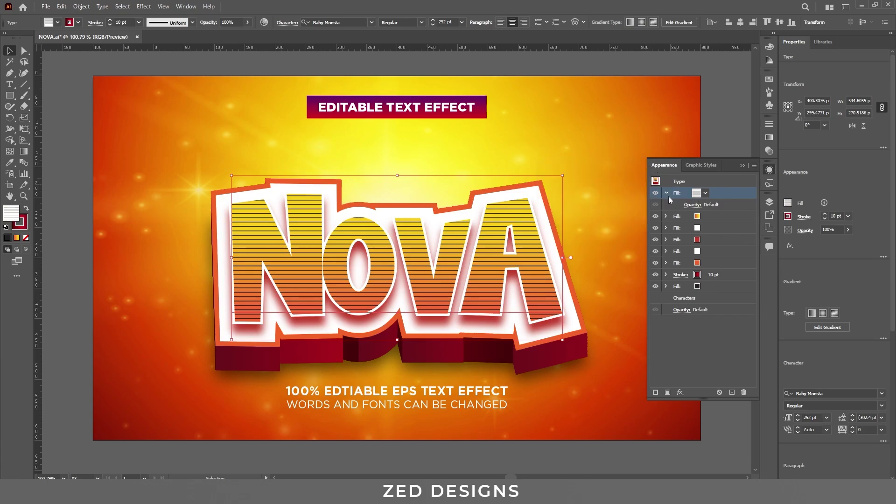
# Step: Set the line-pattern fill's blend mode to Color Dodge
pyautogui.click(692, 205)
pyautogui.click(623, 222)
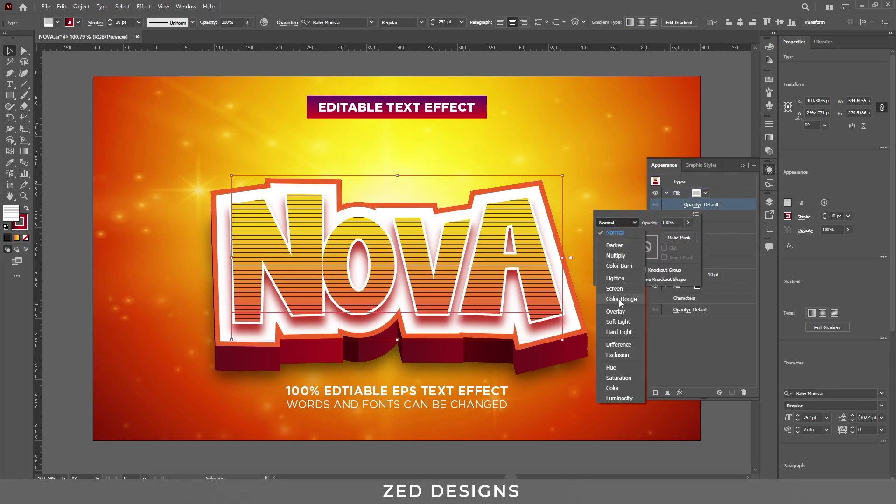
pyautogui.click(724, 254)
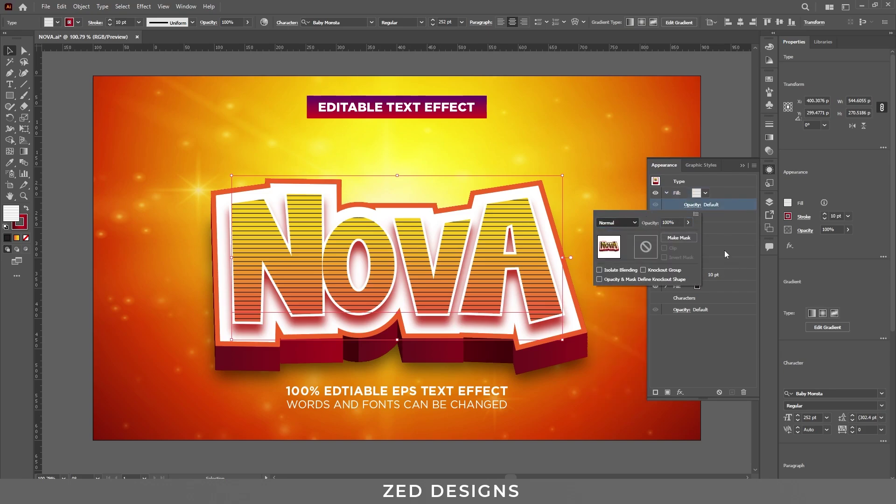
pyautogui.click(733, 192)
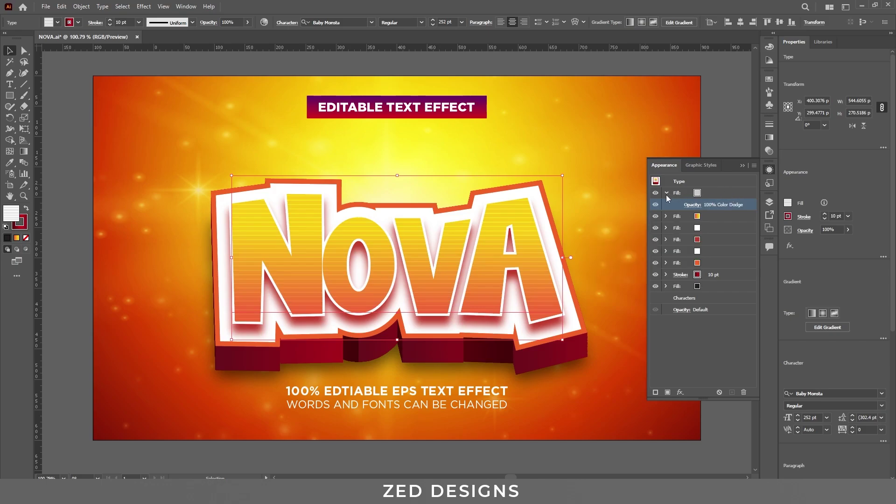
pyautogui.click(742, 166)
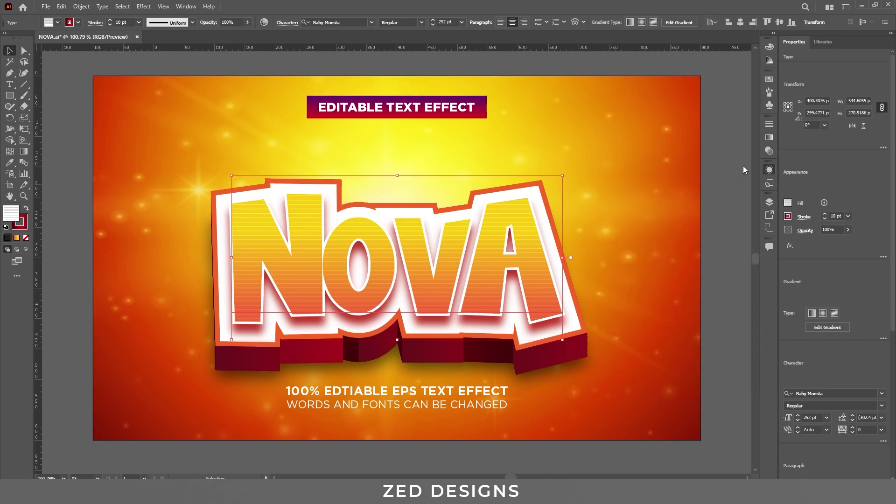
# Step: Clear the selection on the NOVA text to view the striped gradient letters and dark red extrusion
pyautogui.click(724, 161)
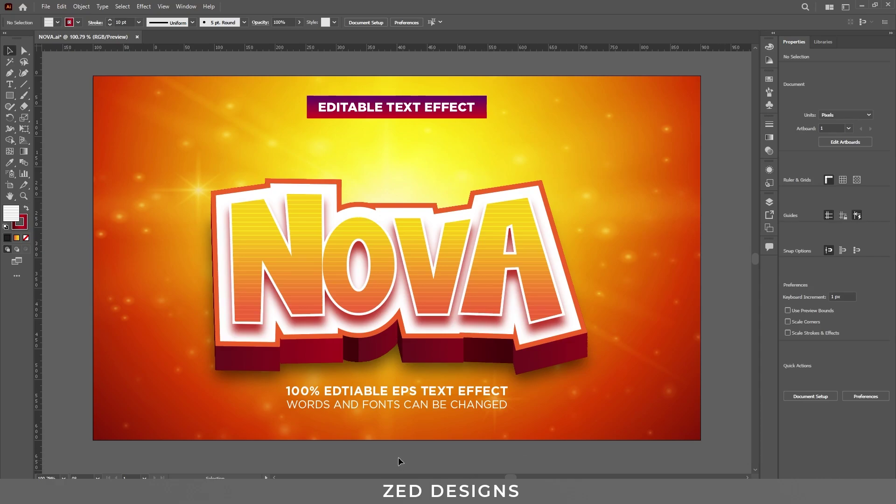